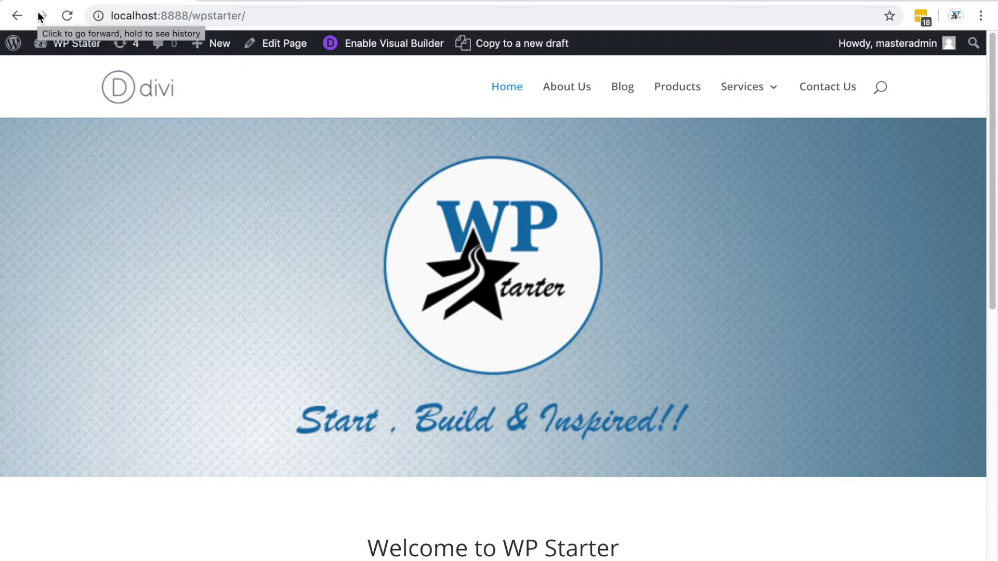
# Go to the site's admin dashboard and open the page for adding new plugins
pyautogui.moveTo(68, 55)
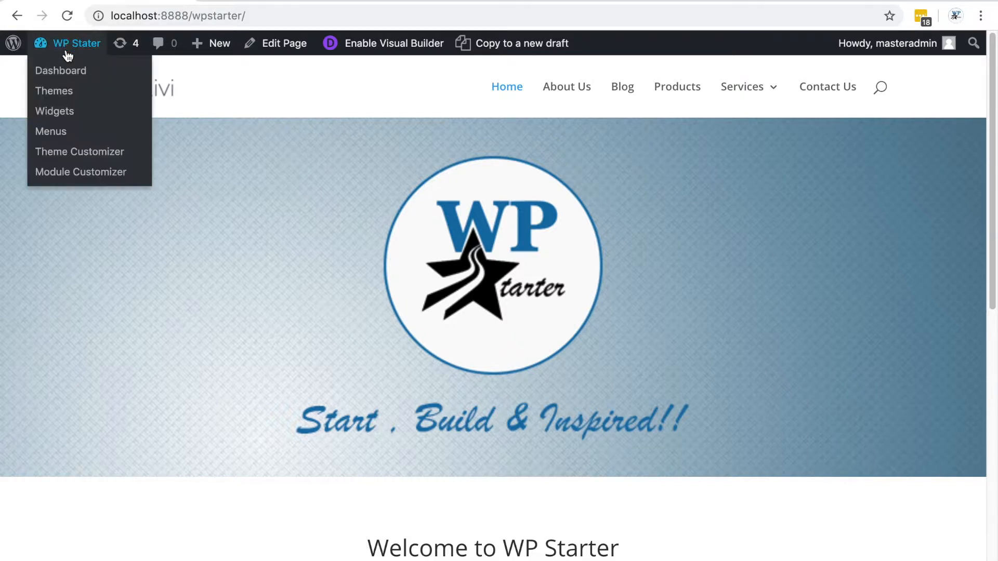
pyautogui.click(68, 77)
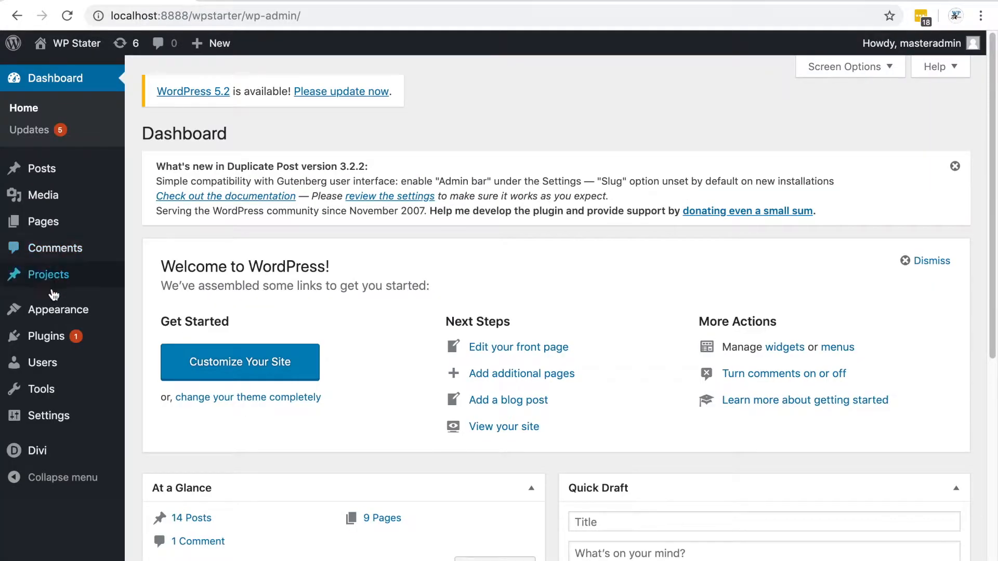
pyautogui.moveTo(51, 344)
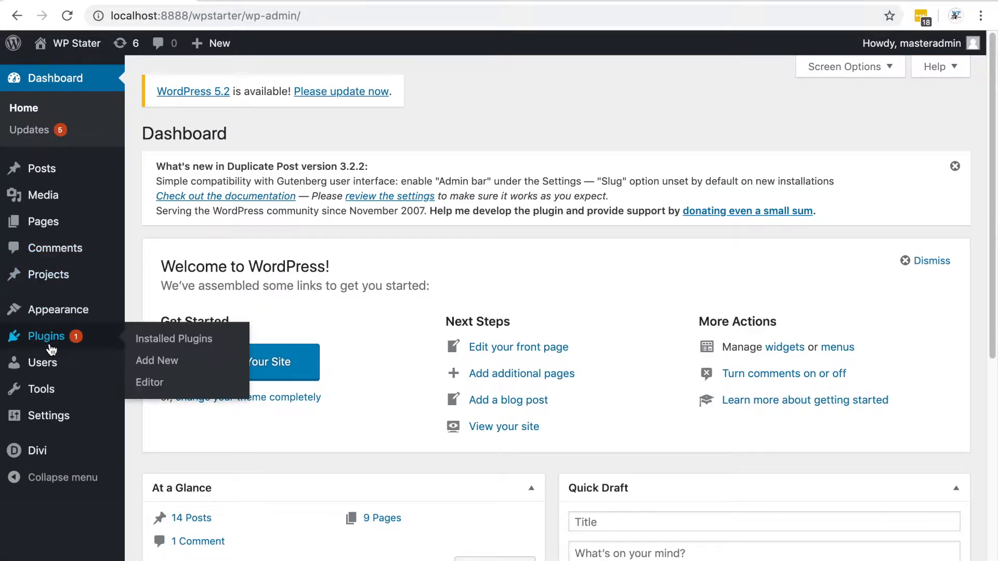
pyautogui.click(166, 368)
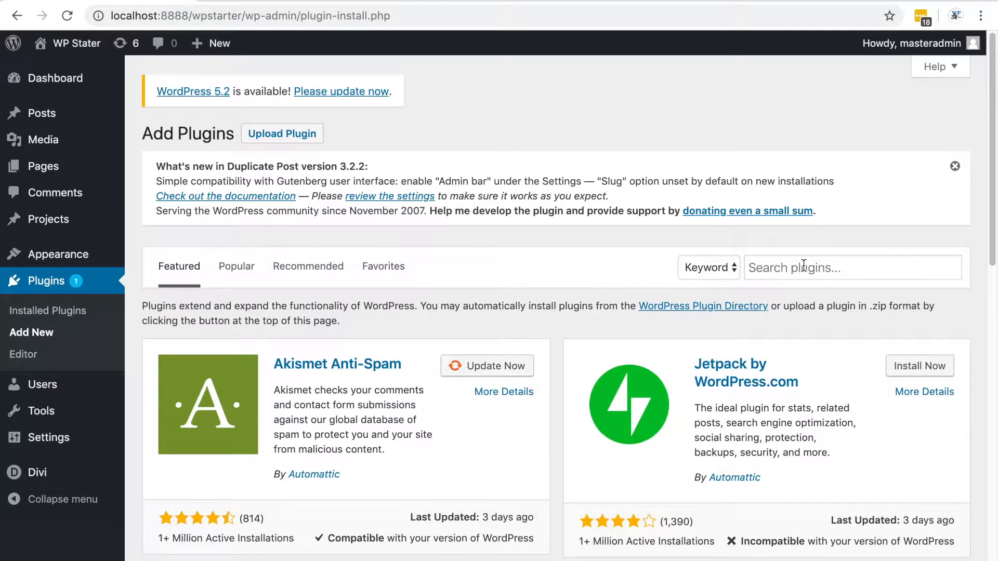
# Search the plugin directory for contact form 7, then install and activate the Contact Form 7 plugin
pyautogui.click(811, 269)
pyautogui.write('Contact')
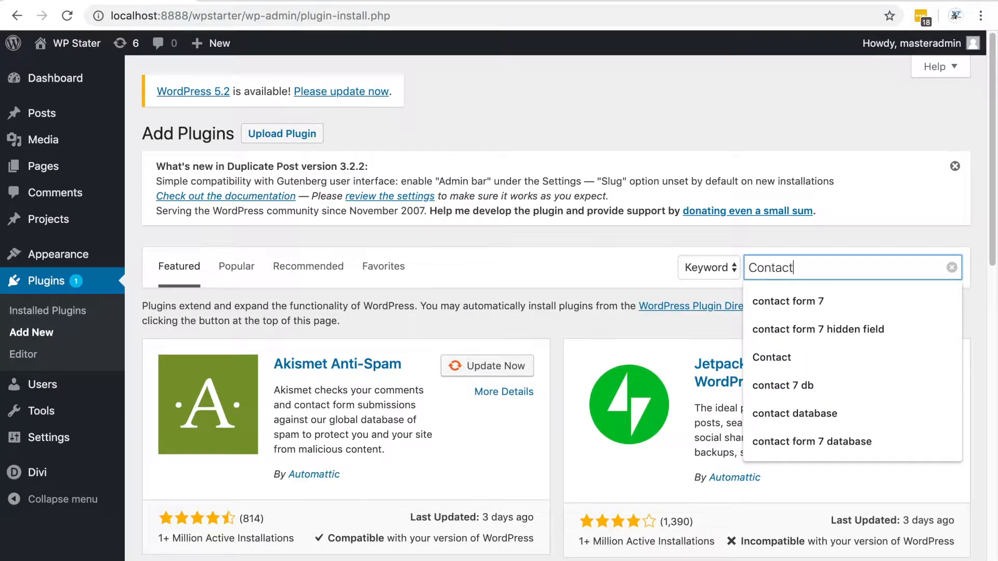
pyautogui.press('Down')
pyautogui.press('Return')
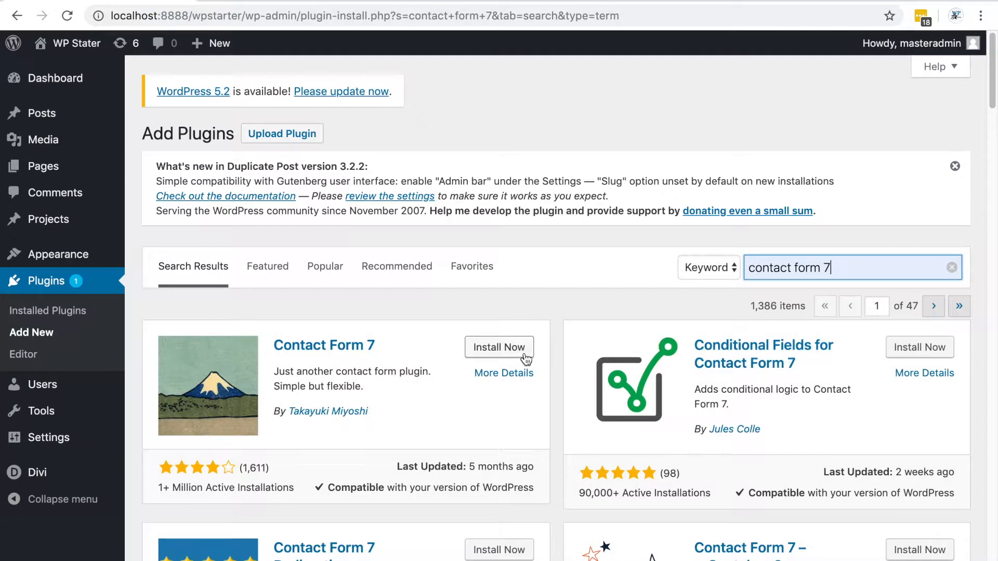
pyautogui.click(499, 348)
pyautogui.scroll(-3, 634, 290)
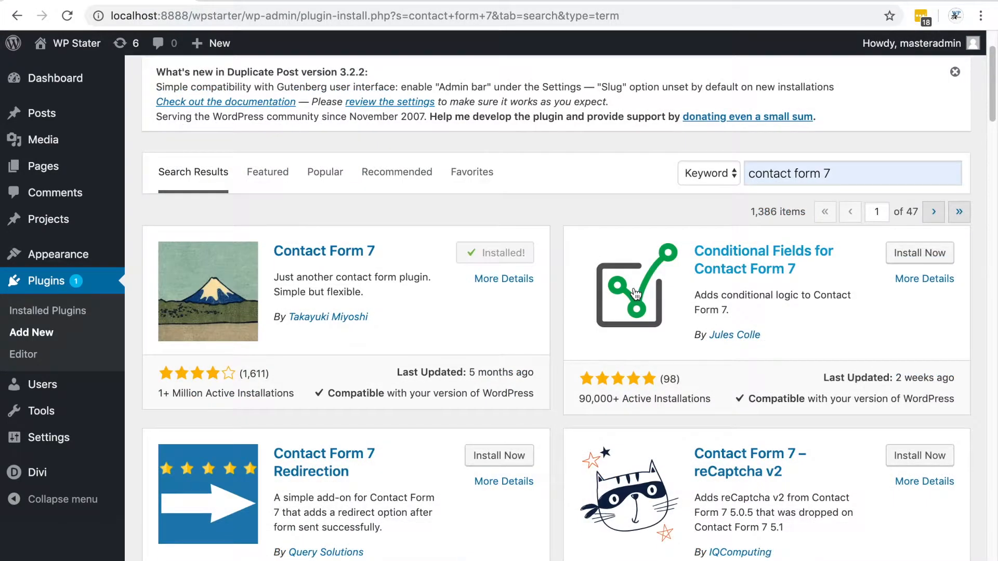
pyautogui.click(509, 258)
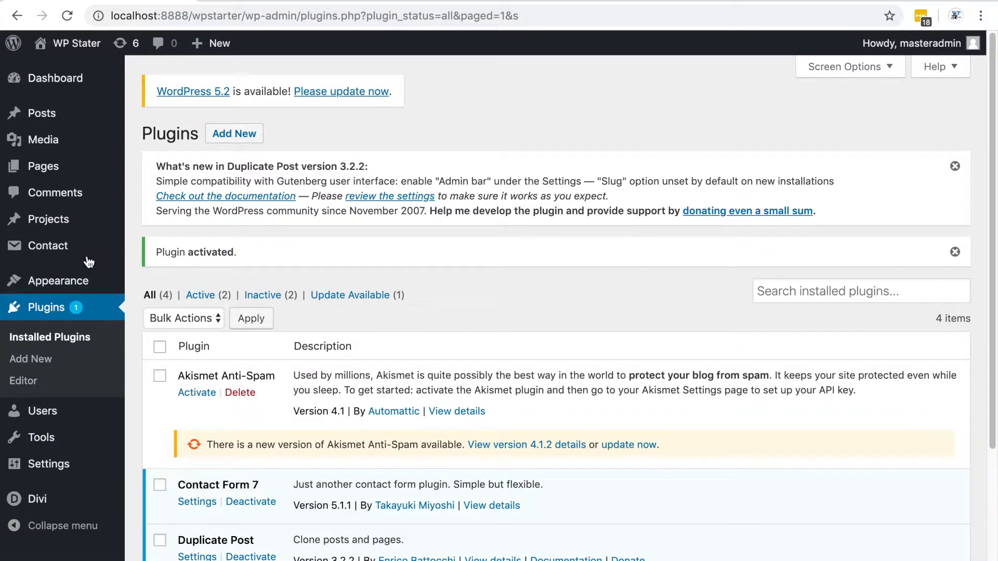
# Start a new contact form and title it Contact us
pyautogui.moveTo(76, 251)
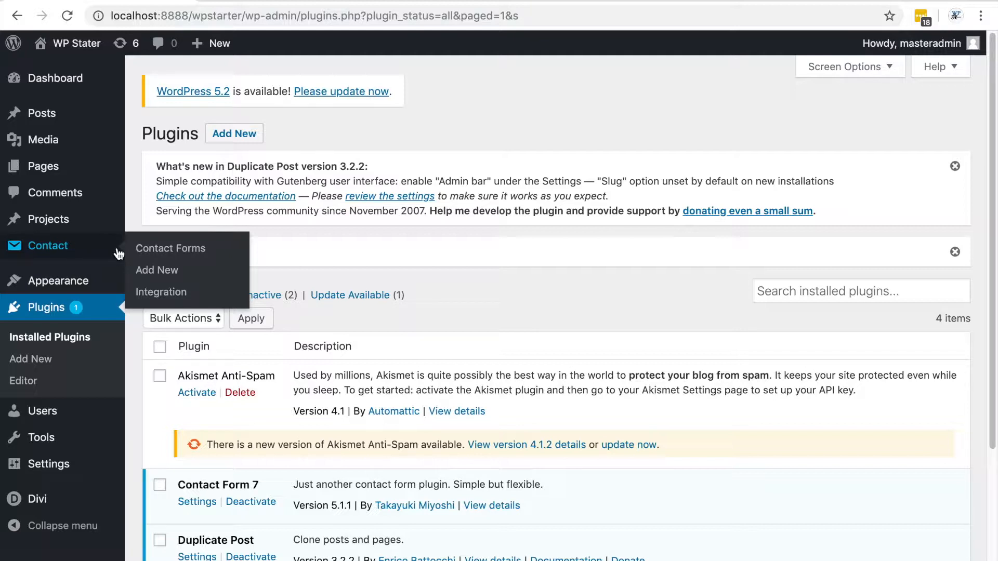
pyautogui.click(162, 275)
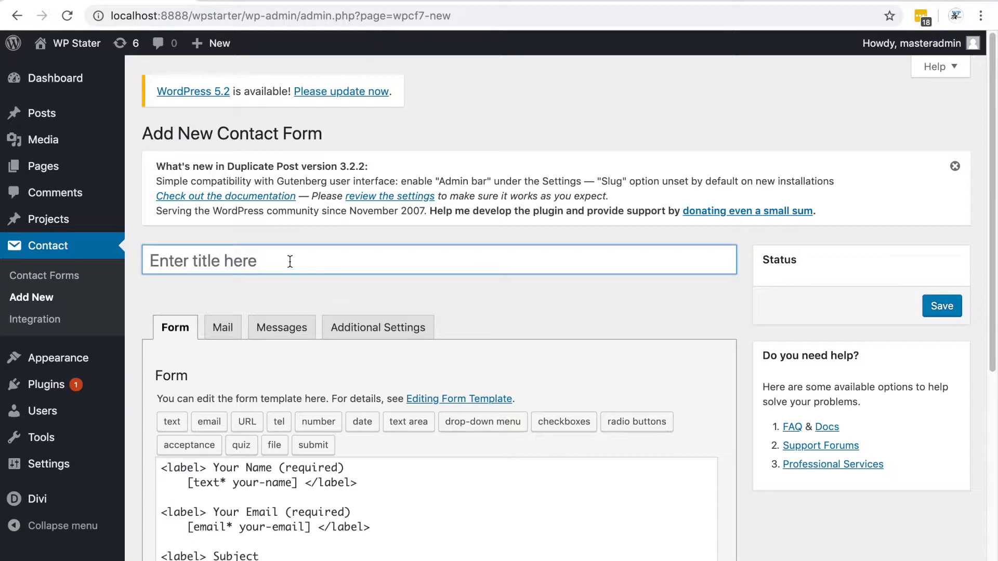
pyautogui.write('Contact us')
# Remove the default template fields and add a paragraph with a bold First Name: label above the submit tag
pyautogui.scroll(-5, 502, 308)
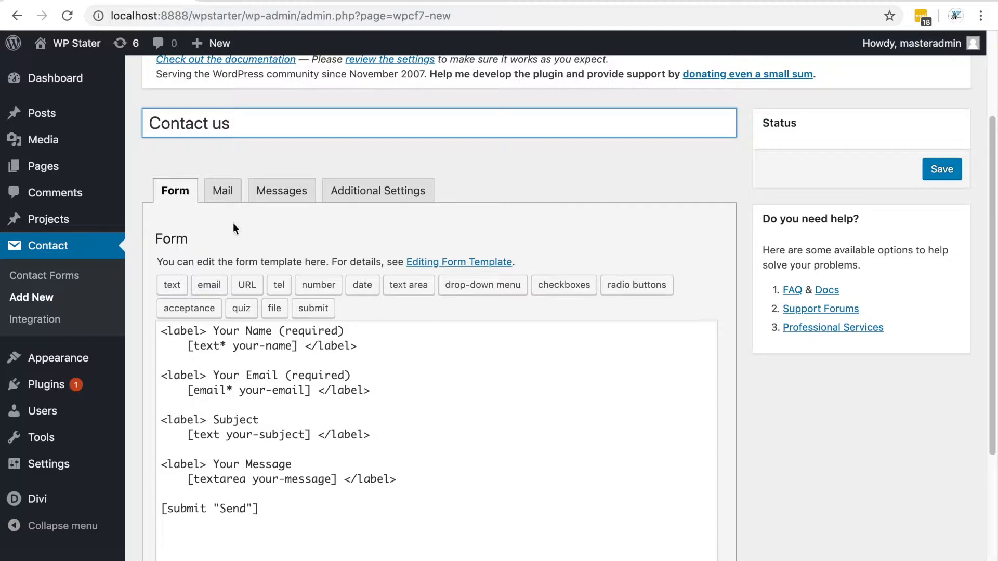
pyautogui.scroll(-2, 548, 379)
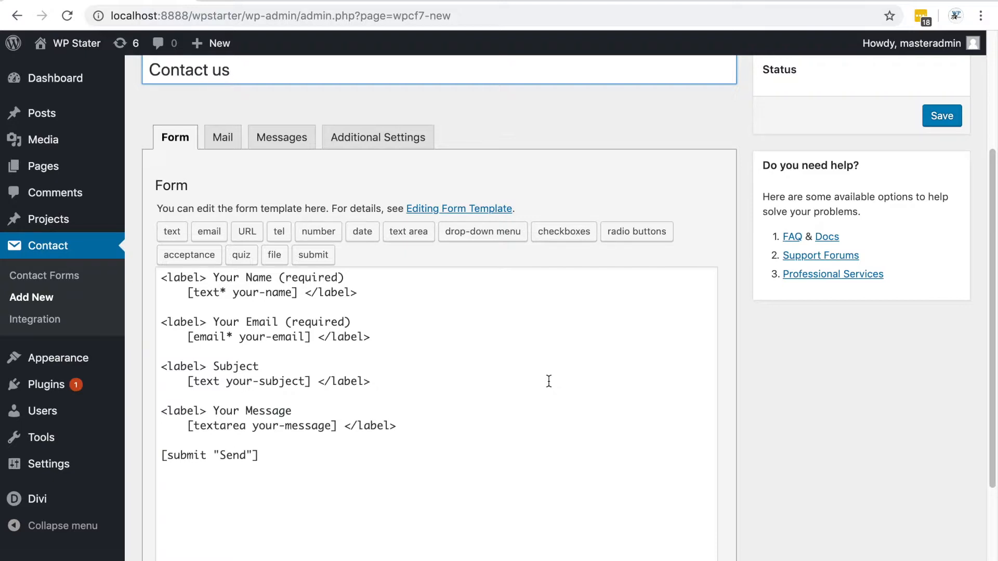
pyautogui.scroll(-1, 548, 381)
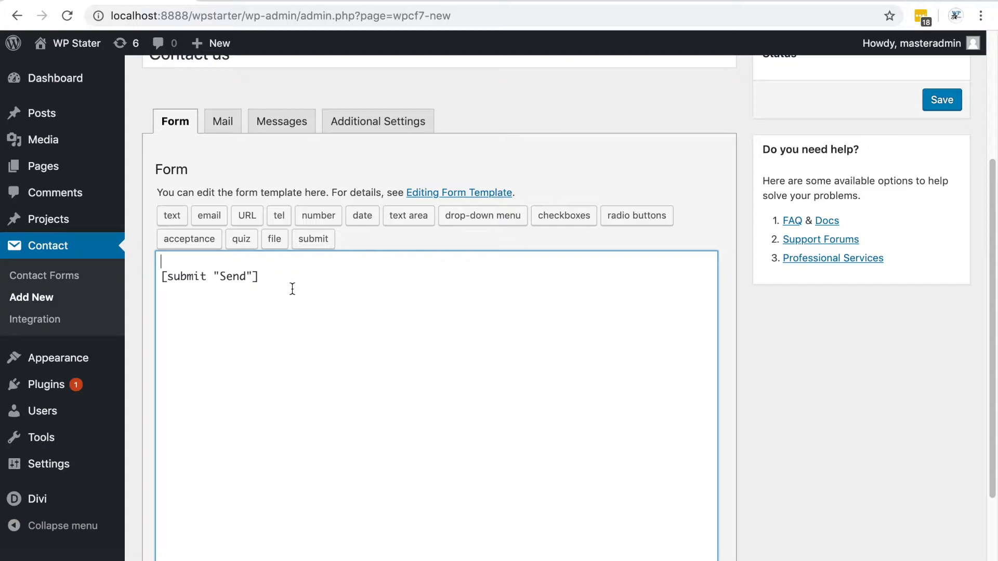
pyautogui.write('<p></p><strong></strong>')
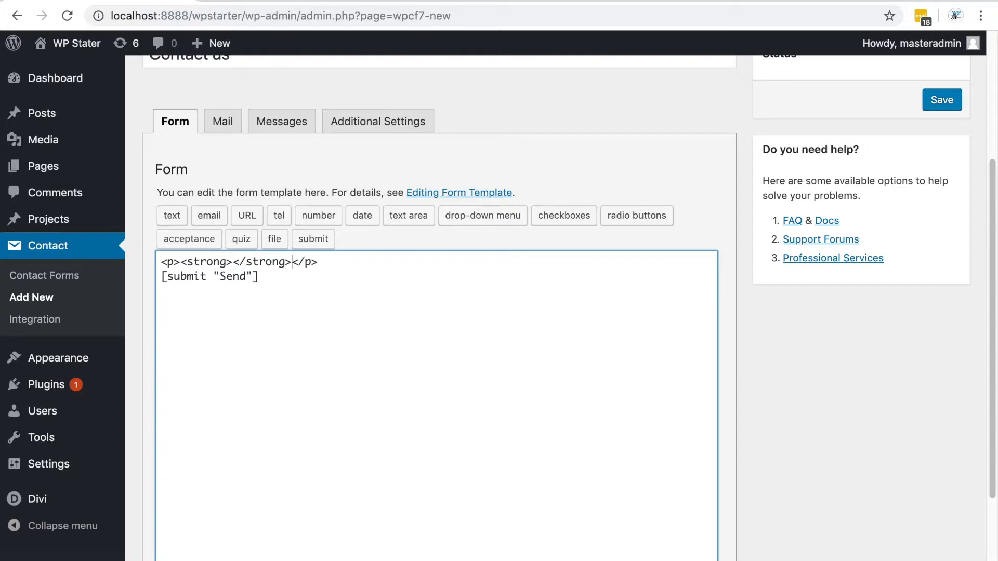
pyautogui.write('First')
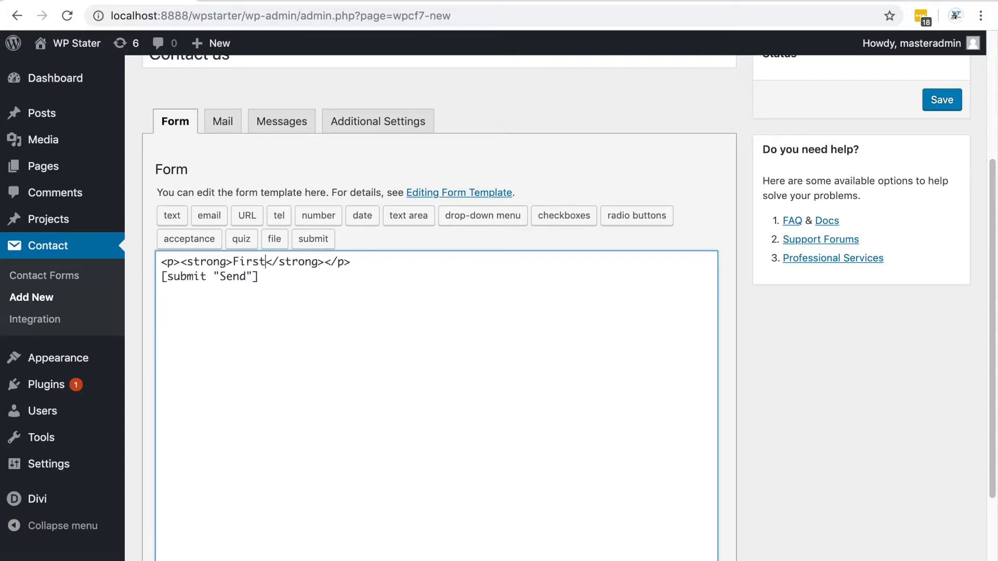
pyautogui.write(' Name')
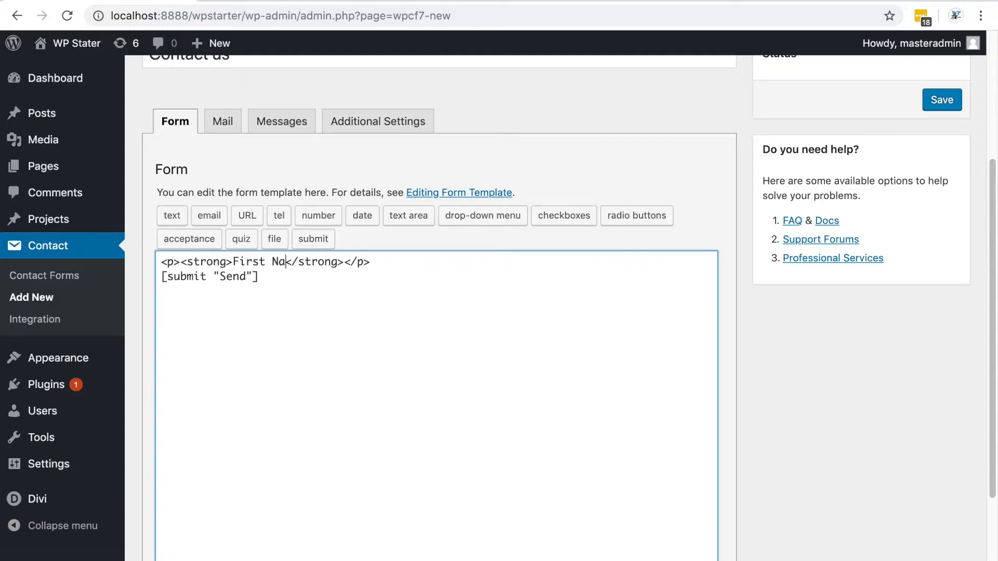
pyautogui.write(':')
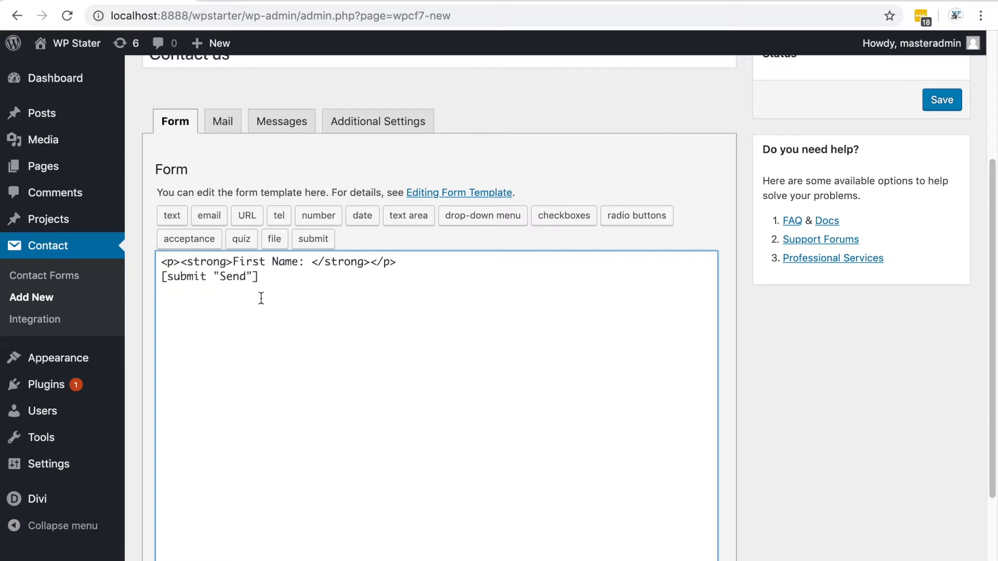
# Open the text form-tag generator and name the field firstname
pyautogui.click(173, 217)
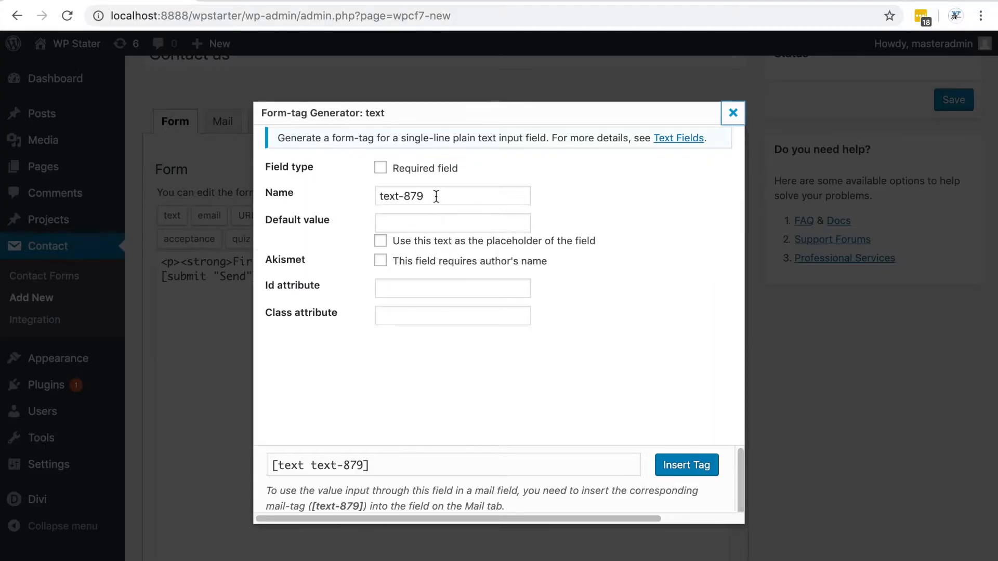
pyautogui.moveTo(436, 197); pyautogui.dragTo(360, 198)
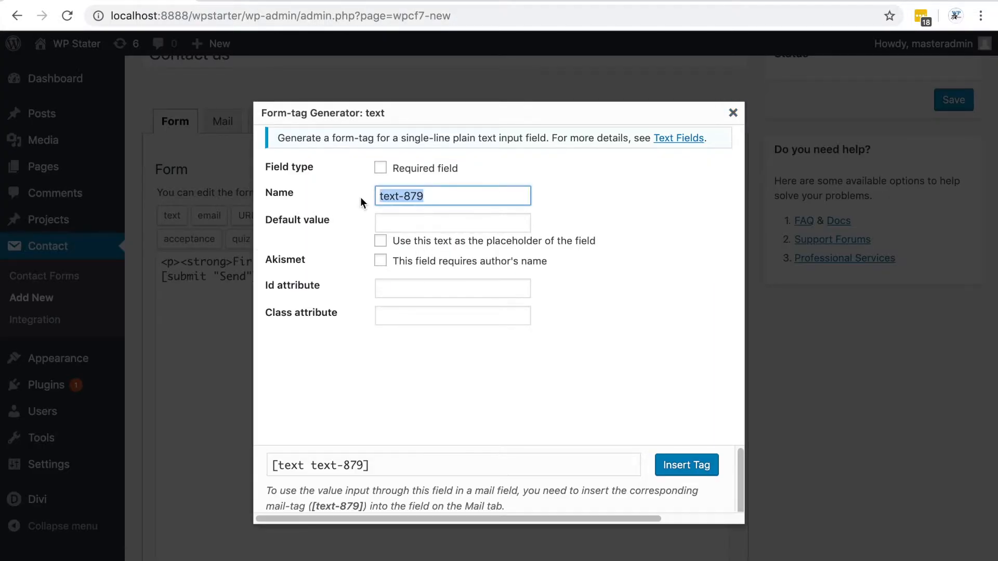
pyautogui.write('frirs')
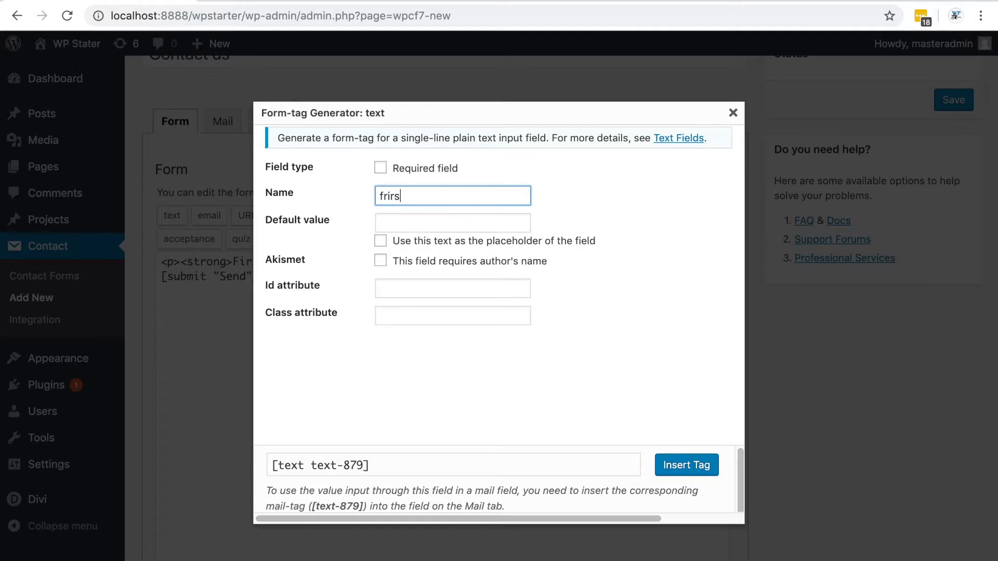
pyautogui.press('BackSpace')
pyautogui.press('BackSpace')
pyautogui.press('BackSpace')
pyautogui.press('BackSpace')
pyautogui.write('irstname')
pyautogui.click(598, 238)
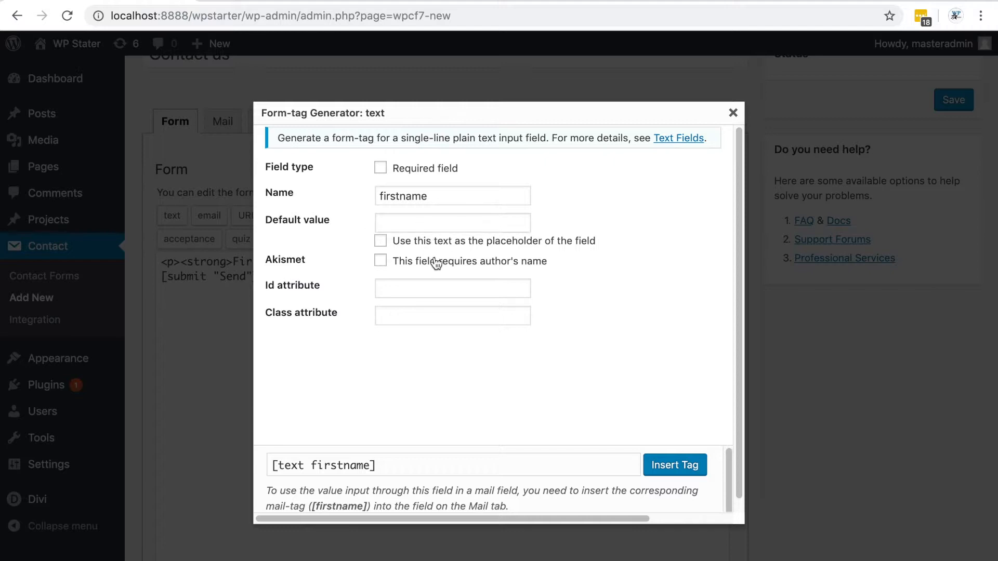
# Set First Name as the default value used as placeholder, make the field required, and insert the tag
pyautogui.click(433, 221)
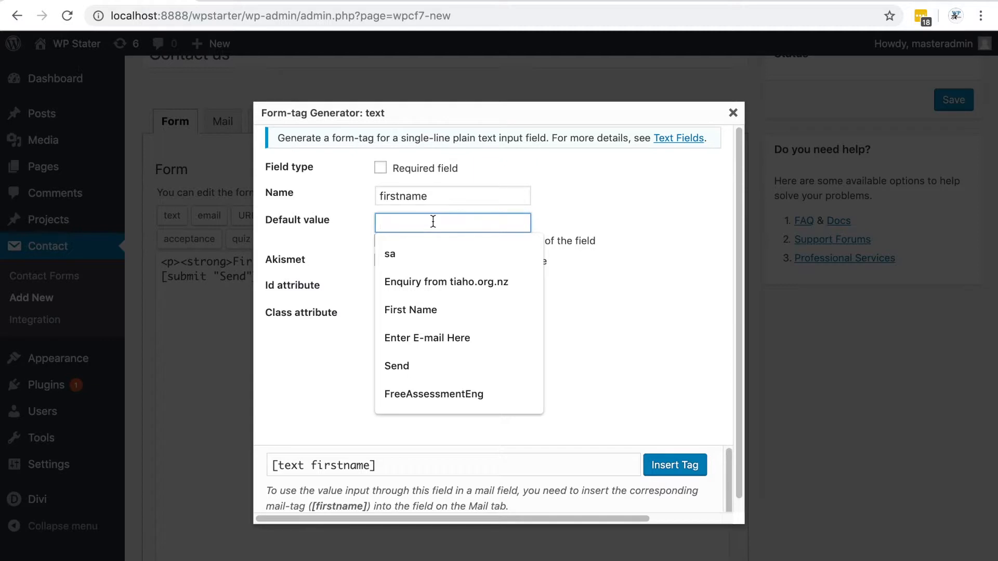
pyautogui.write('F')
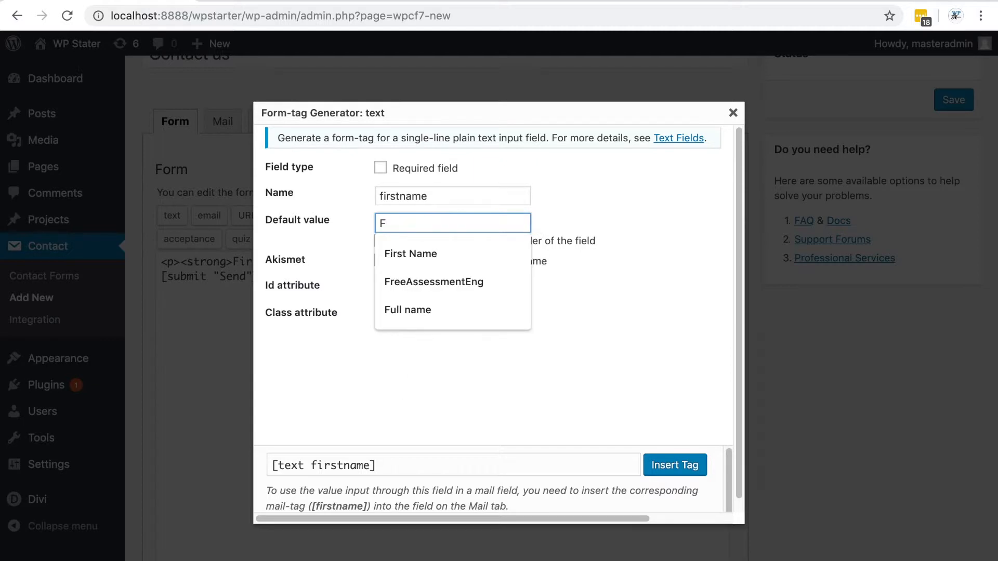
pyautogui.press('Down')
pyautogui.press('Return')
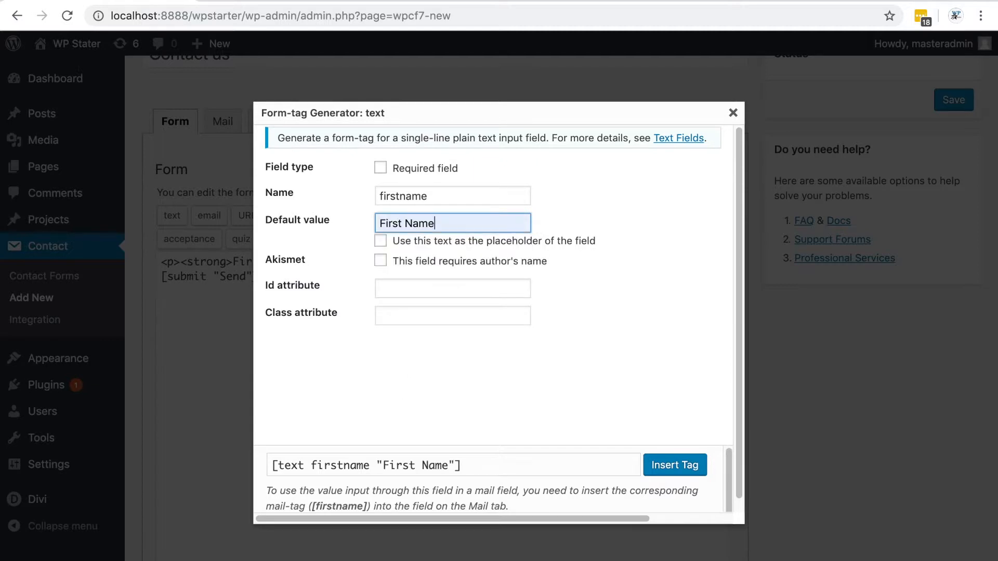
pyautogui.click(381, 241)
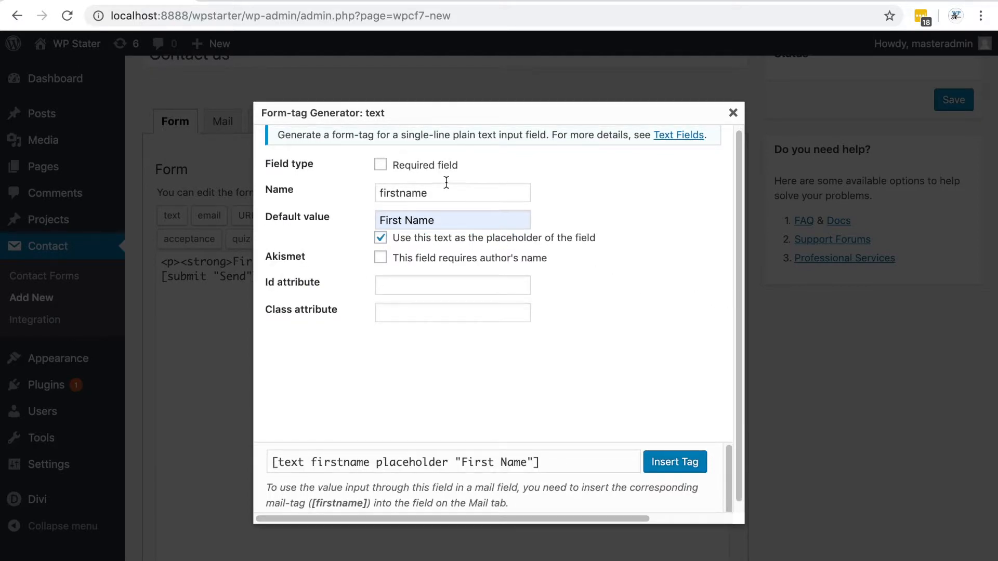
pyautogui.click(380, 165)
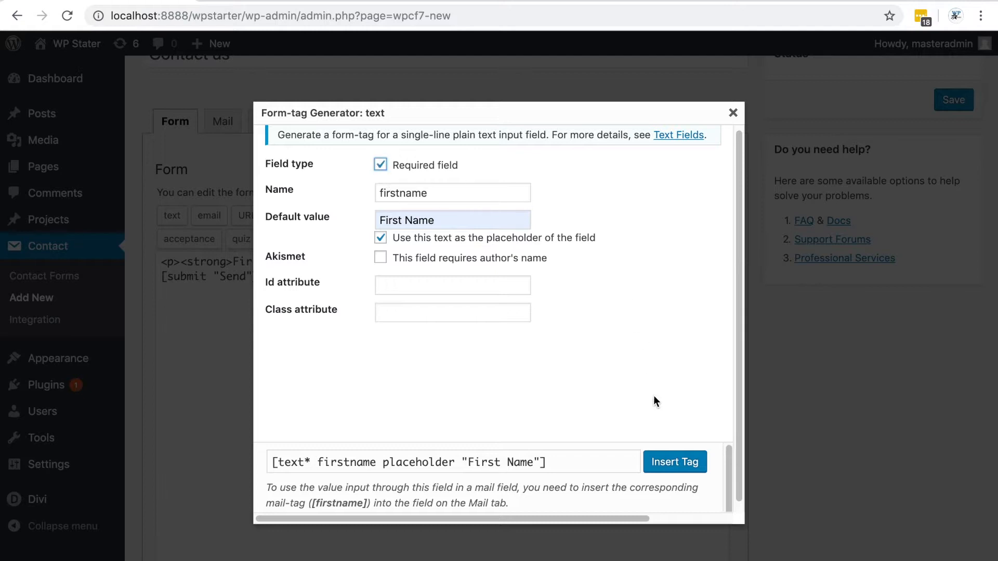
pyautogui.click(680, 467)
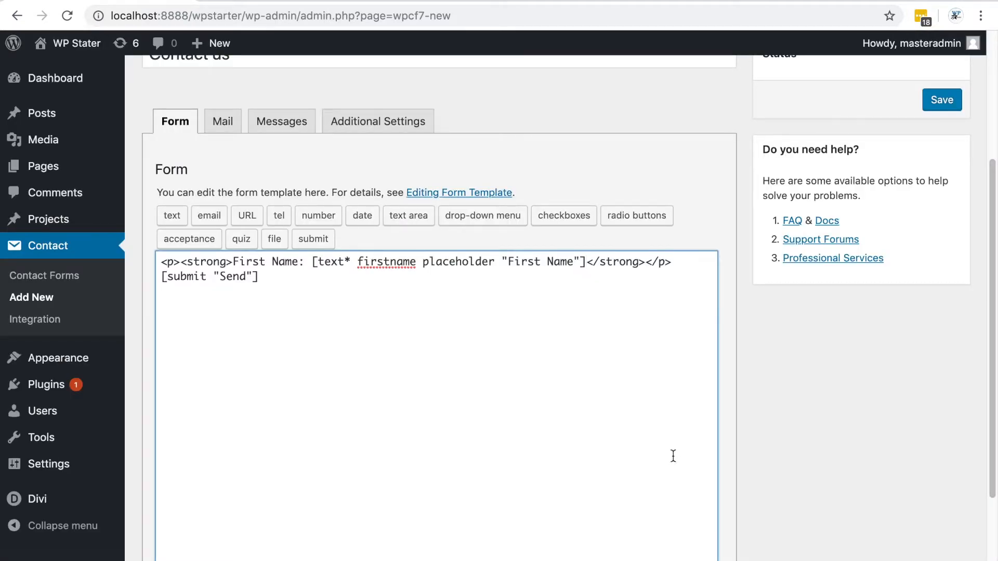
# Move the firstname tag out of the strong element so it follows the First Name: label
pyautogui.moveTo(312, 261); pyautogui.dragTo(586, 262)
pyautogui.hotkey('ctrl', 'c')
pyautogui.press('BackSpace')
pyautogui.click(370, 261)
pyautogui.hotkey('ctrl', 'v')
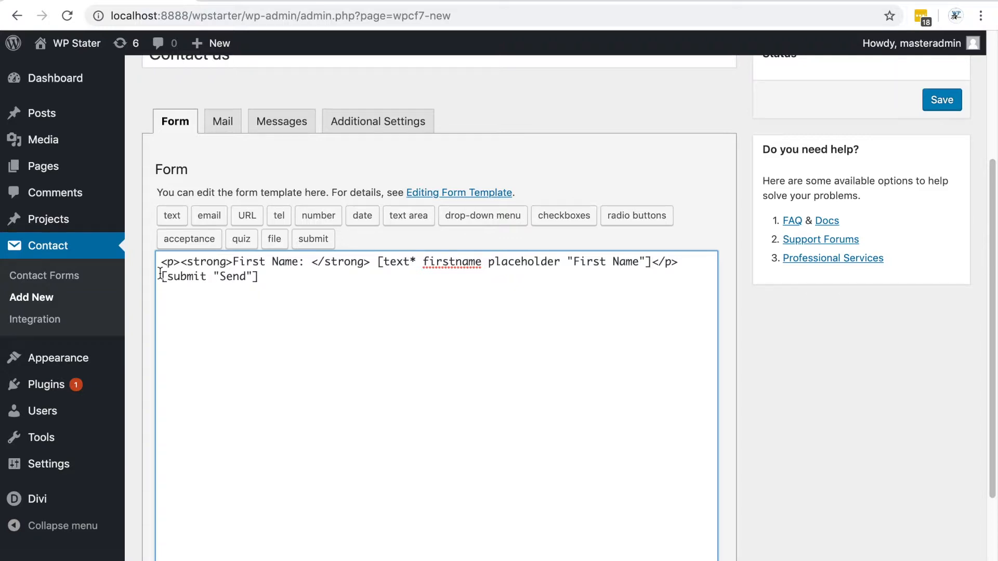
# Duplicate the First Name line directly below itself
pyautogui.moveTo(161, 262); pyautogui.dragTo(684, 258)
pyautogui.hotkey('ctrl', 'c')
pyautogui.click(689, 261)
pyautogui.press('Return')
pyautogui.hotkey('ctrl', 'v')
# Change the duplicated line to a Last Name label, a lastname field and a Last Name placeholder
pyautogui.doubleClick(241, 280)
pyautogui.write('Last')
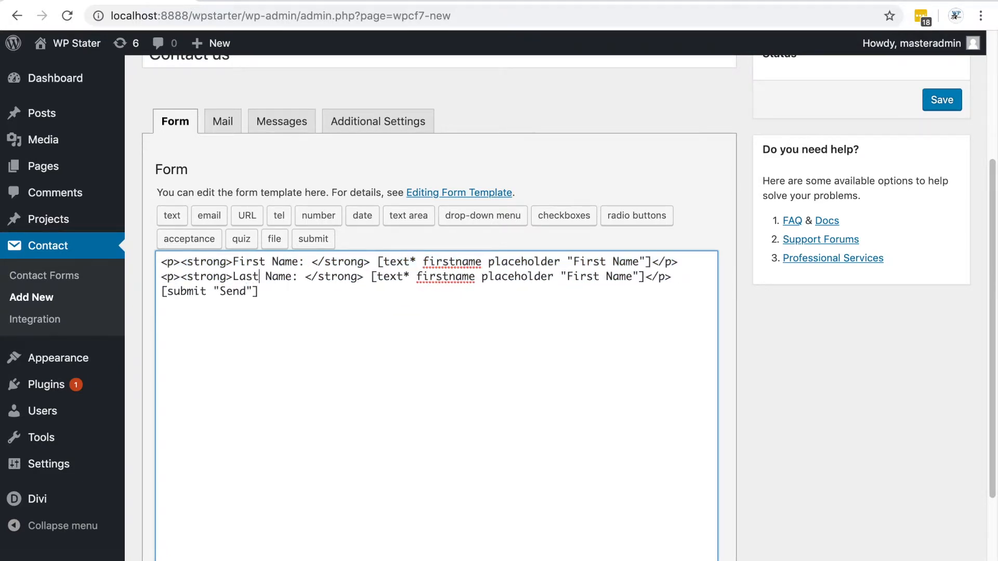
pyautogui.doubleClick(445, 276)
pyautogui.write('lastname')
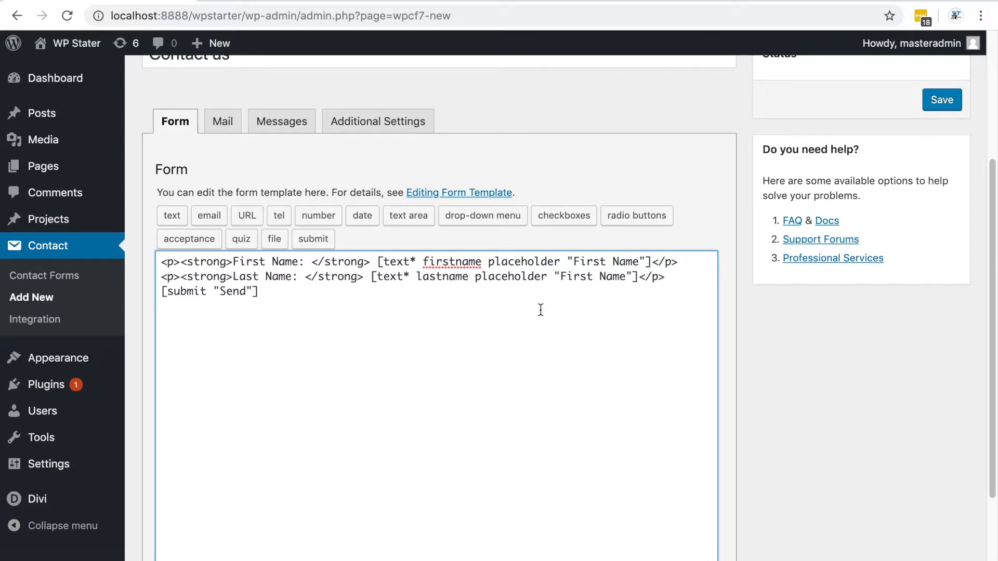
pyautogui.doubleClick(581, 276)
pyautogui.write('Last')
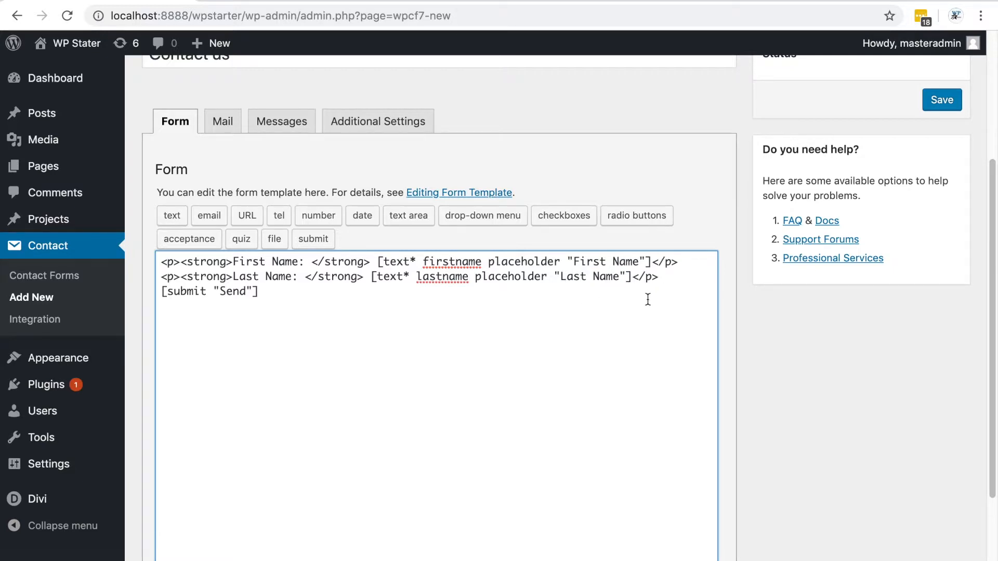
# Add a new line with an empty paragraph containing a strong element above the submit tag
pyautogui.click(680, 278)
pyautogui.press('Return')
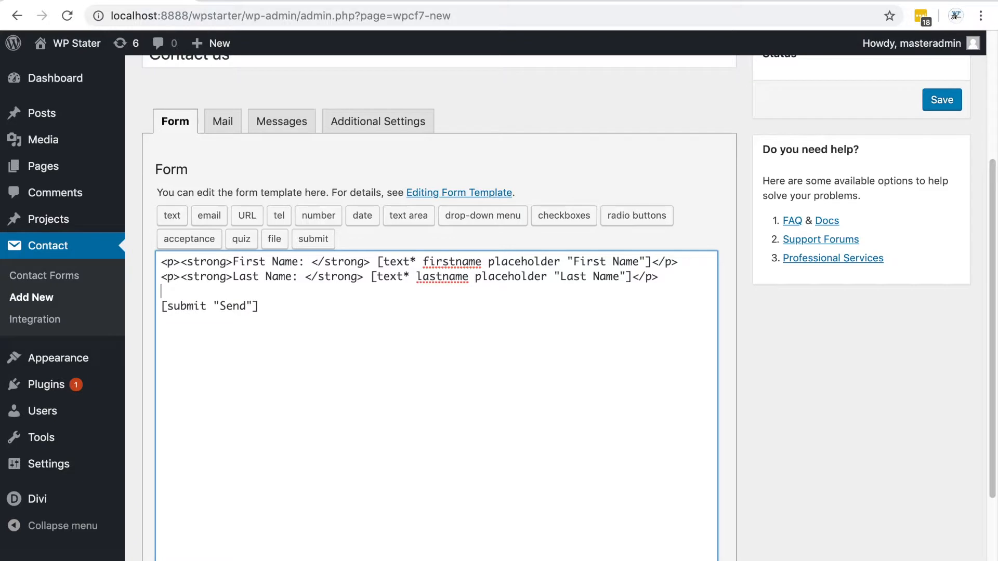
pyautogui.write('<p>,')
pyautogui.write('</')
pyautogui.write('p>')
pyautogui.write('<strong')
pyautogui.write('></strong')
pyautogui.write('>')
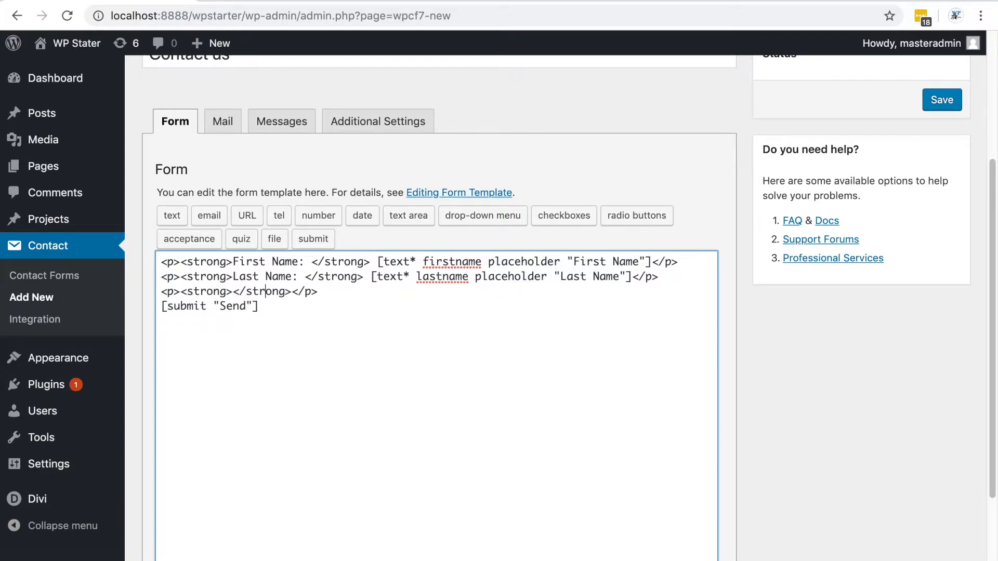
pyautogui.write('r')
# Label the new line Email Address: inside the strong element
pyautogui.press('BackSpace')
pyautogui.write('ema')
pyautogui.press('BackSpace')
pyautogui.press('BackSpace')
pyautogui.press('BackSpace')
pyautogui.write('Email Add')
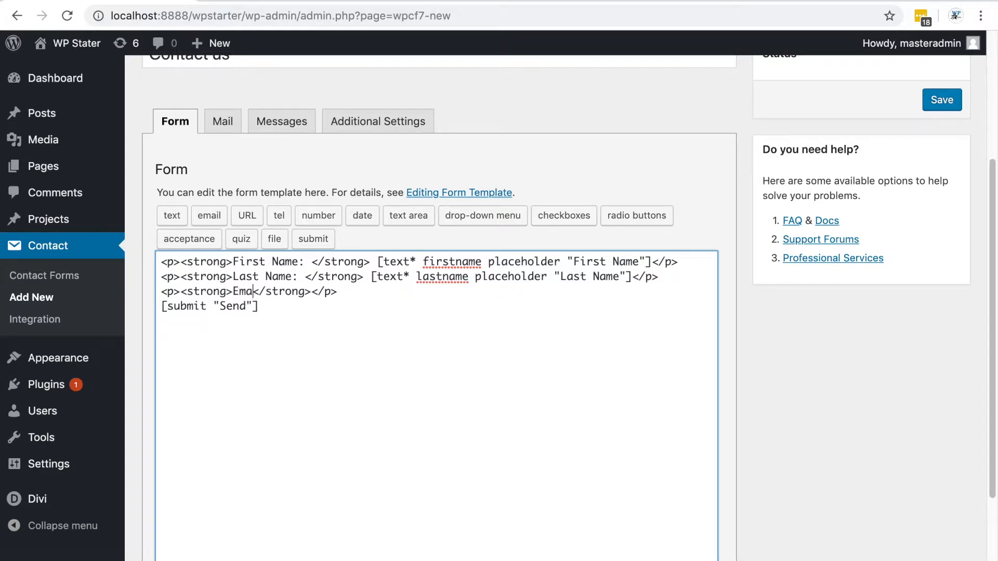
pyautogui.write('ress')
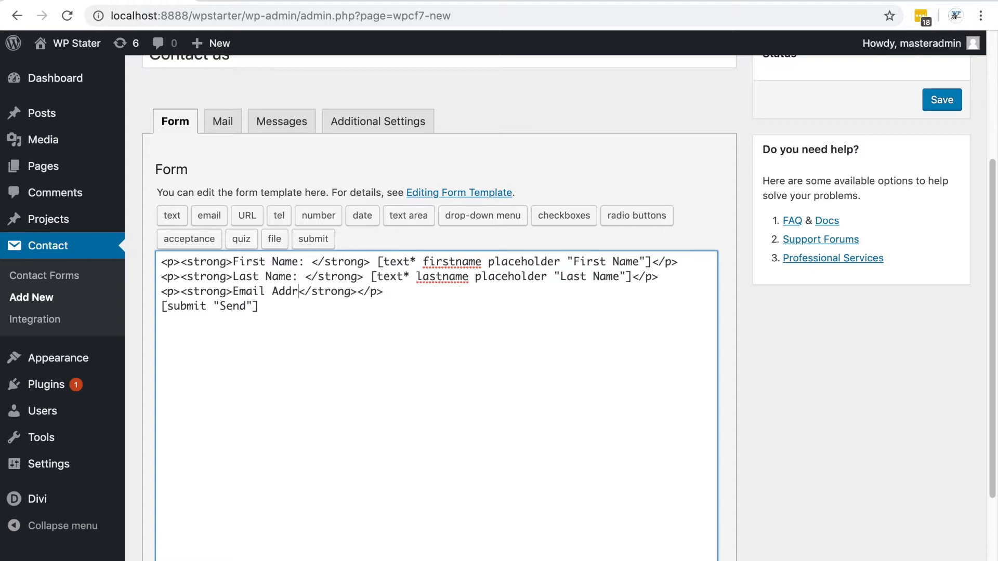
pyautogui.write(': </strong>')
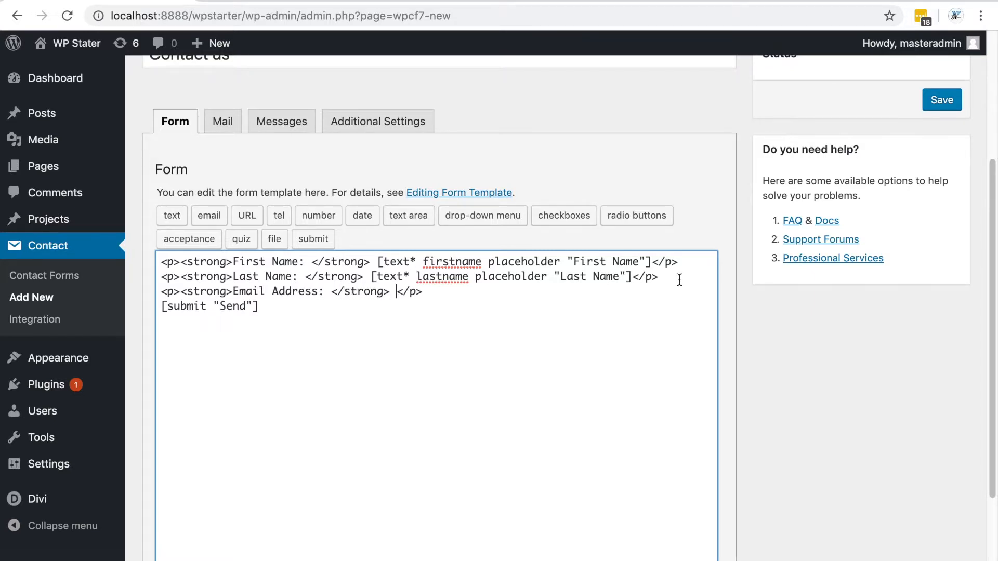
# Insert an email field named emailAddress after the label, using Email Address as its placeholder
pyautogui.click(210, 220)
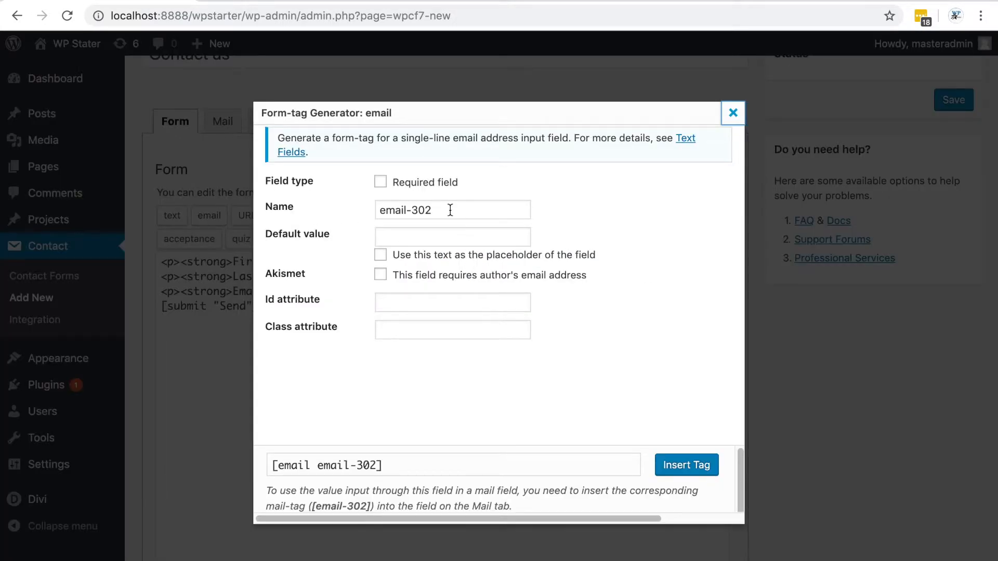
pyautogui.moveTo(450, 211); pyautogui.dragTo(371, 208)
pyautogui.write('email')
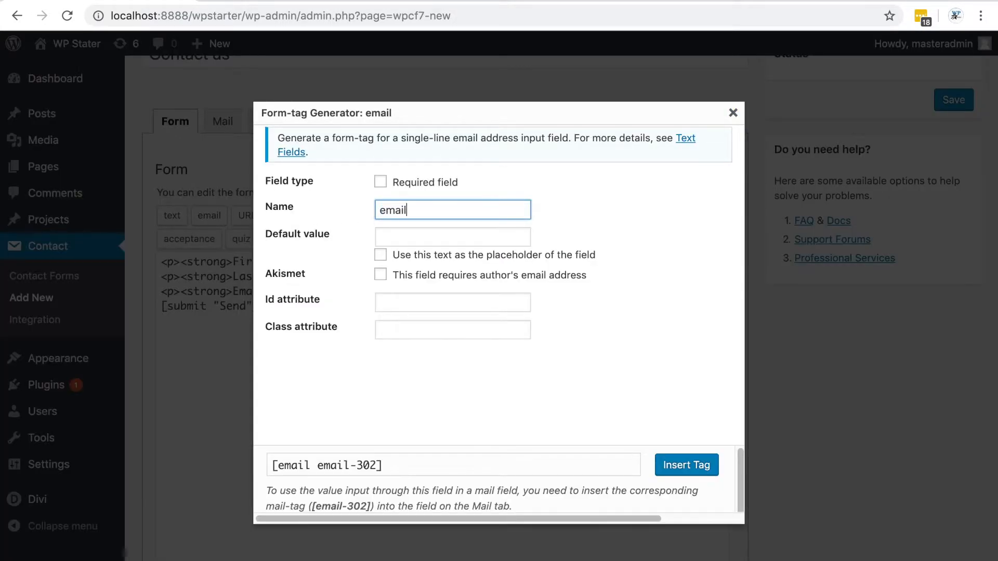
pyautogui.write('Address')
pyautogui.click(380, 254)
pyautogui.click(398, 229)
pyautogui.write('Email')
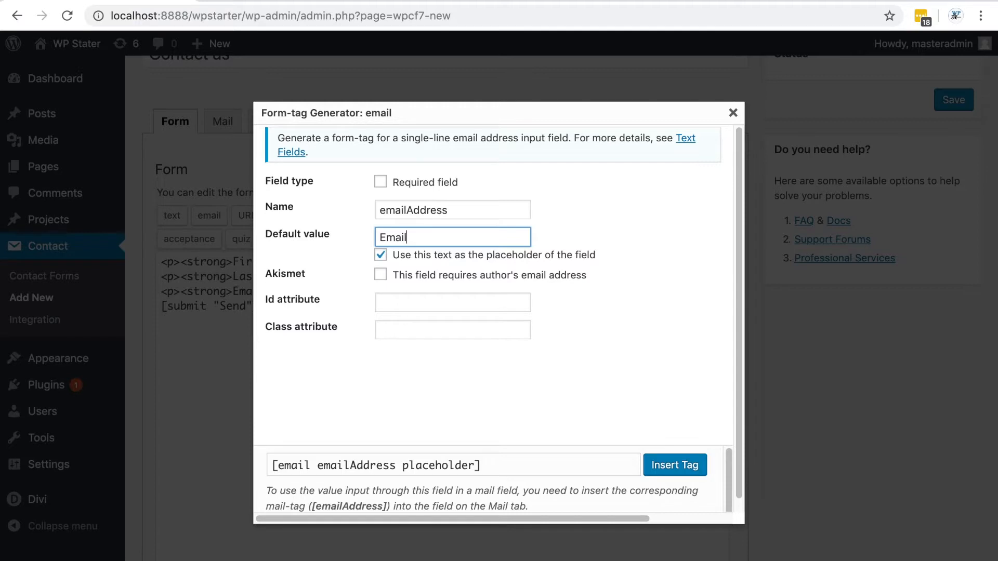
pyautogui.write(' Address')
pyautogui.click(670, 468)
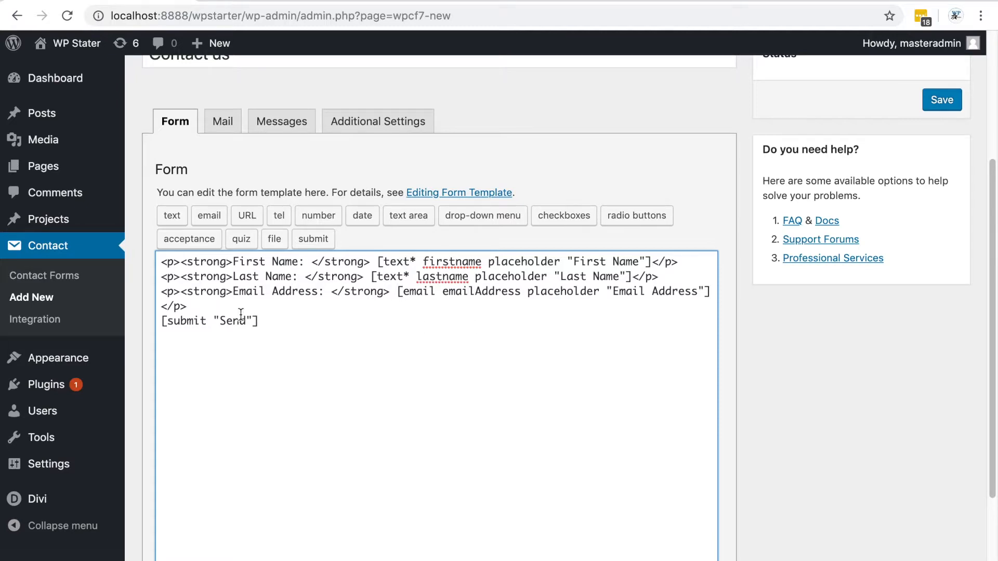
# Add a new paragraph line above the submit tag with a bold Phone Number: label
pyautogui.click(271, 312)
pyautogui.press('Return')
pyautogui.write('<p')
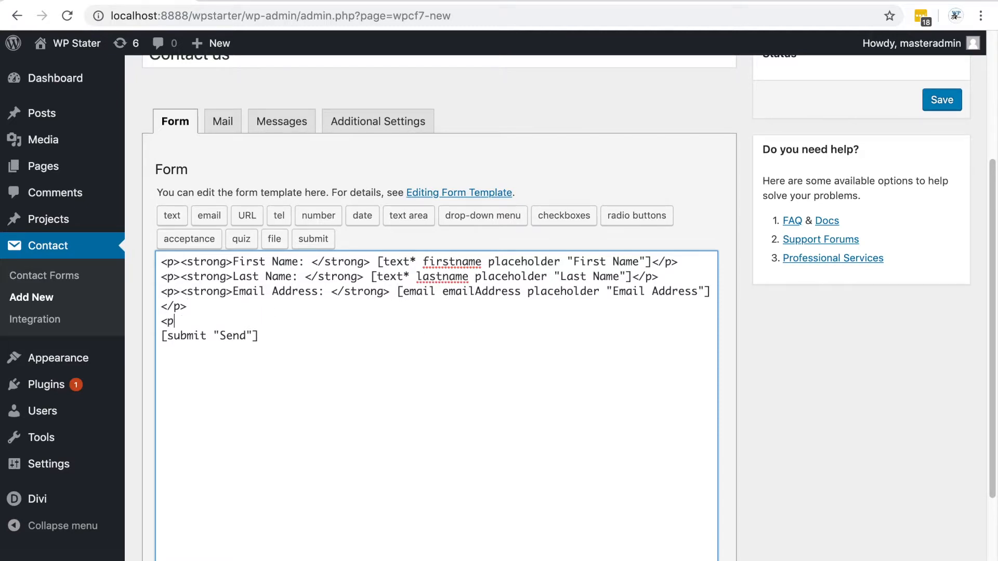
pyautogui.write('></p><strong></stronf</p>')
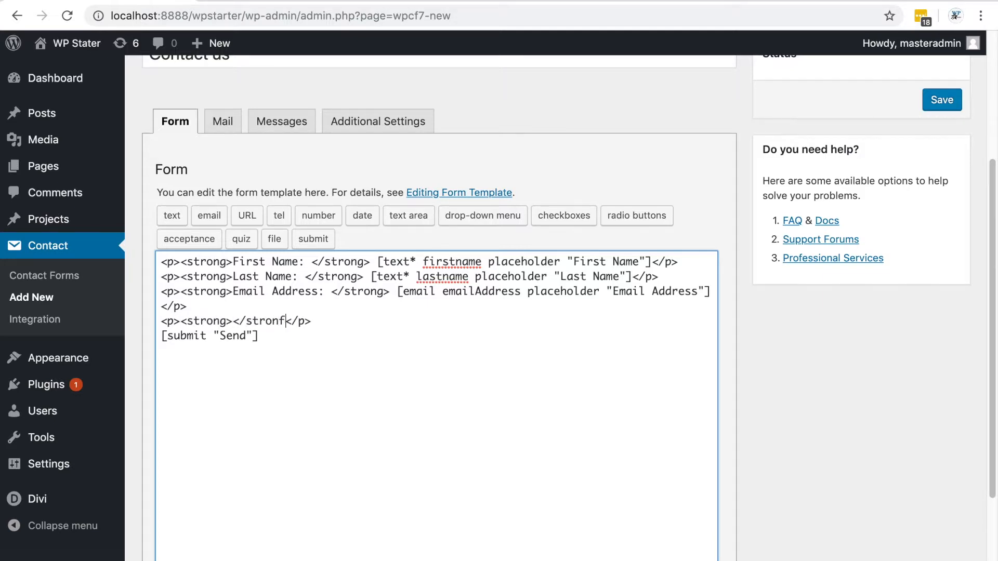
pyautogui.press('BackSpace')
pyautogui.write('g>')
pyautogui.click(235, 321)
pyautogui.write('Phone N')
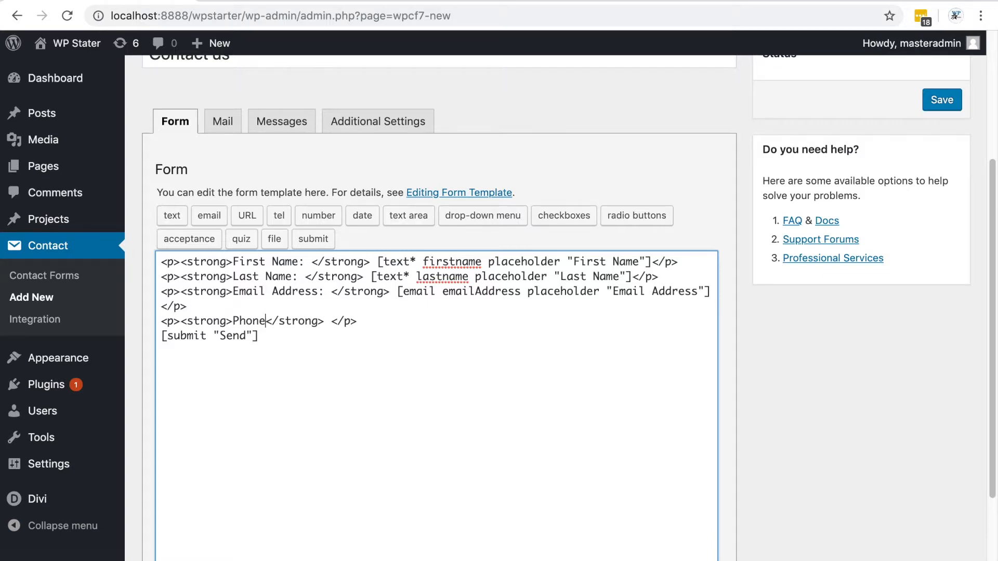
pyautogui.write('umber')
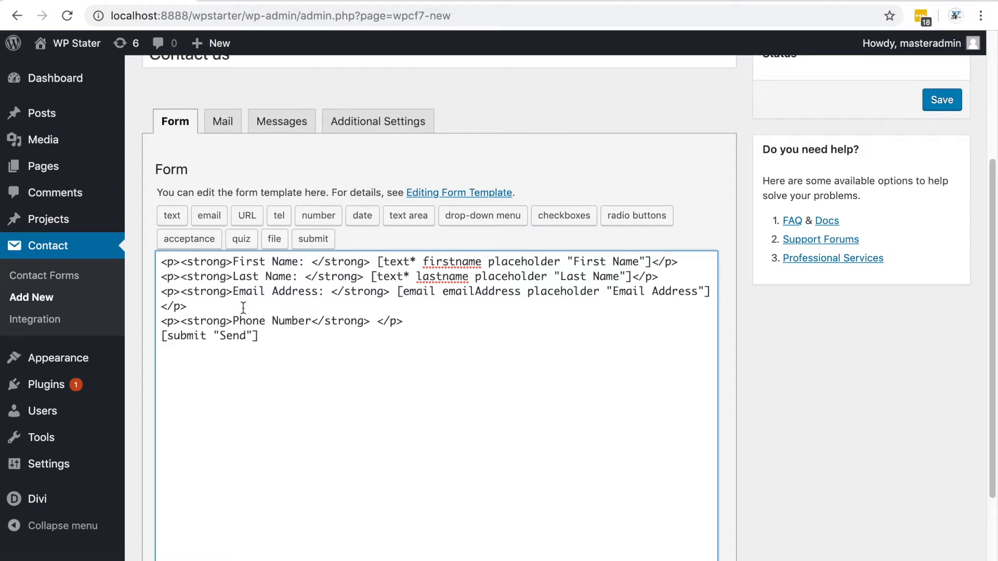
pyautogui.write(':')
# Insert a required text field named phoneNumber after the label, with Phone Number as its placeholder
pyautogui.click(390, 321)
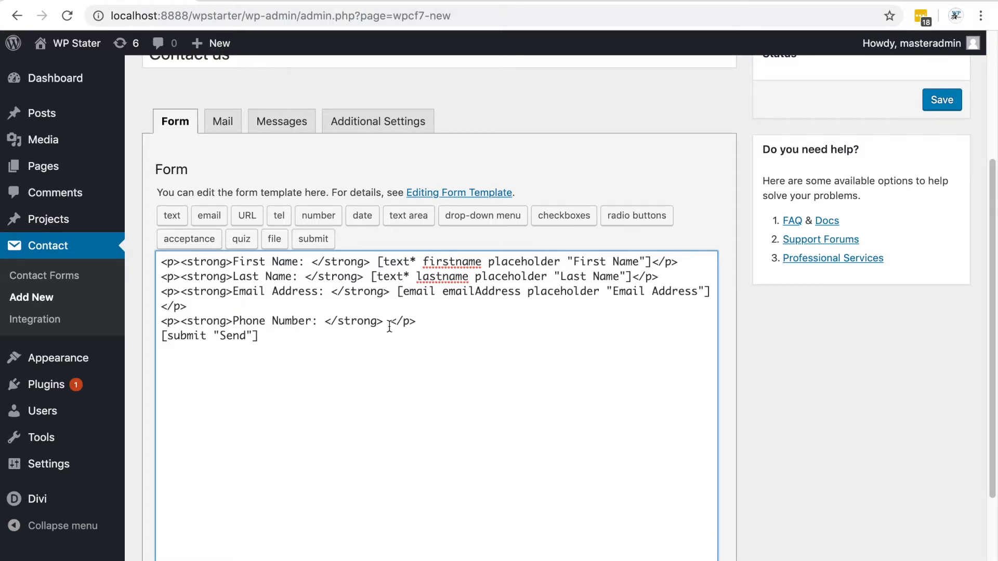
pyautogui.click(172, 215)
pyautogui.click(449, 196)
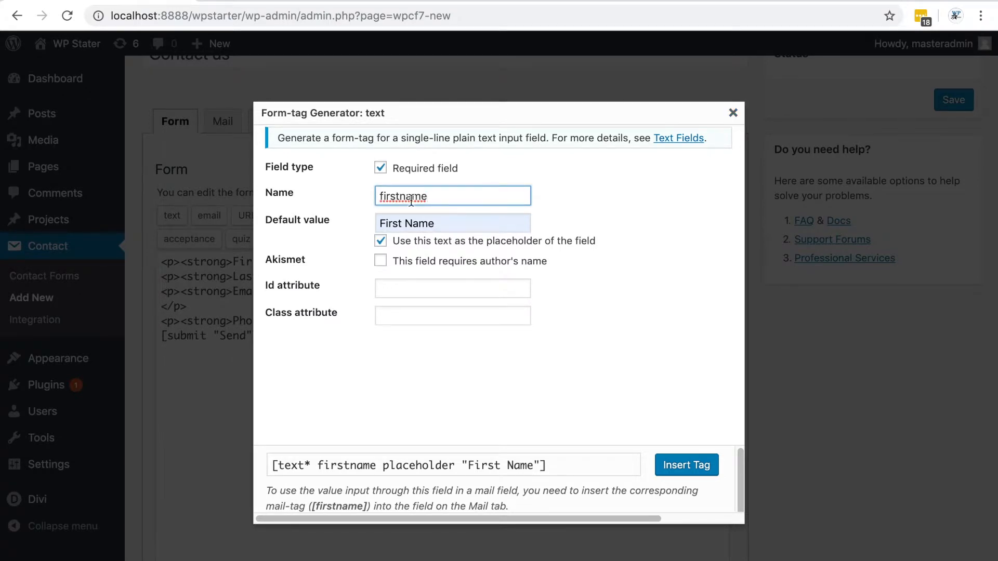
pyautogui.moveTo(441, 196); pyautogui.dragTo(379, 198)
pyautogui.write('phoneNumber')
pyautogui.click(435, 223)
pyautogui.moveTo(435, 223); pyautogui.dragTo(381, 223)
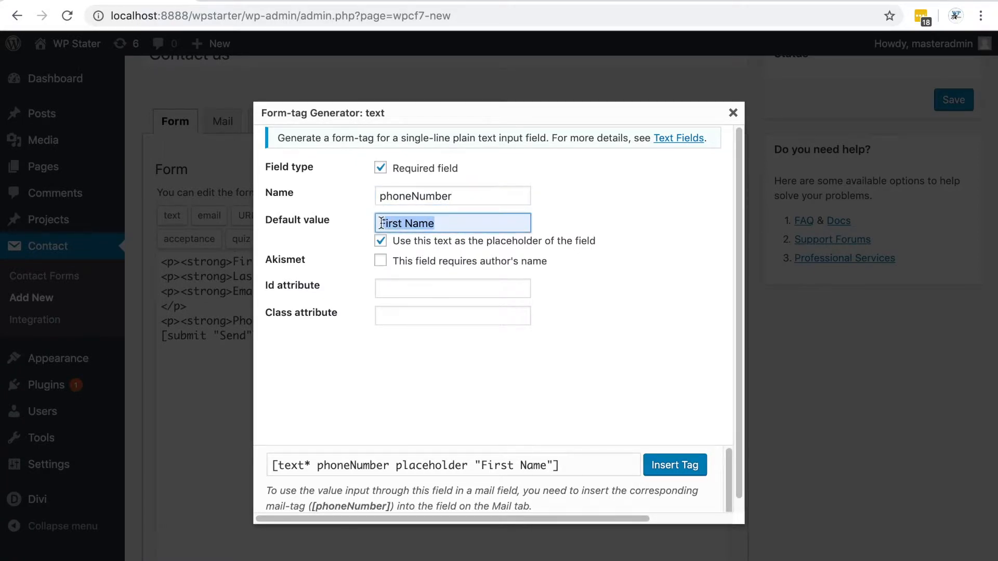
pyautogui.write('Phone Number')
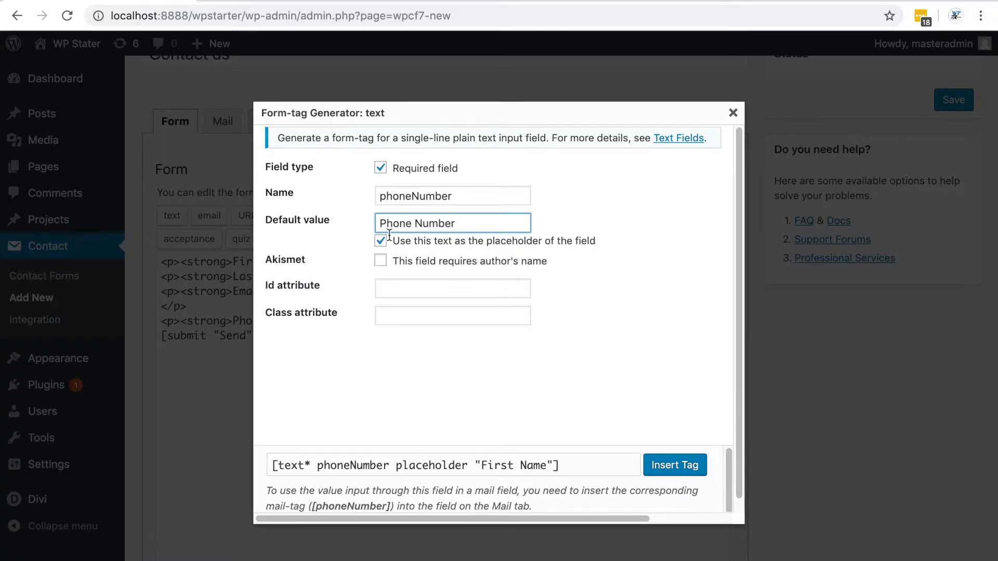
pyautogui.click(684, 473)
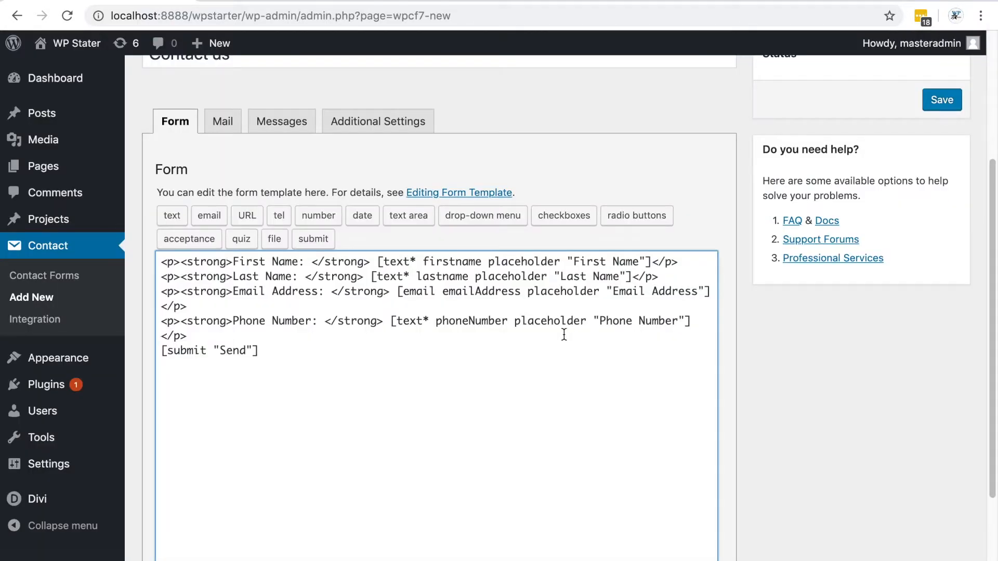
# Add another paragraph line above the submit tag with a bold Message: label
pyautogui.click(200, 334)
pyautogui.press('Return')
pyautogui.write('<p></p>')
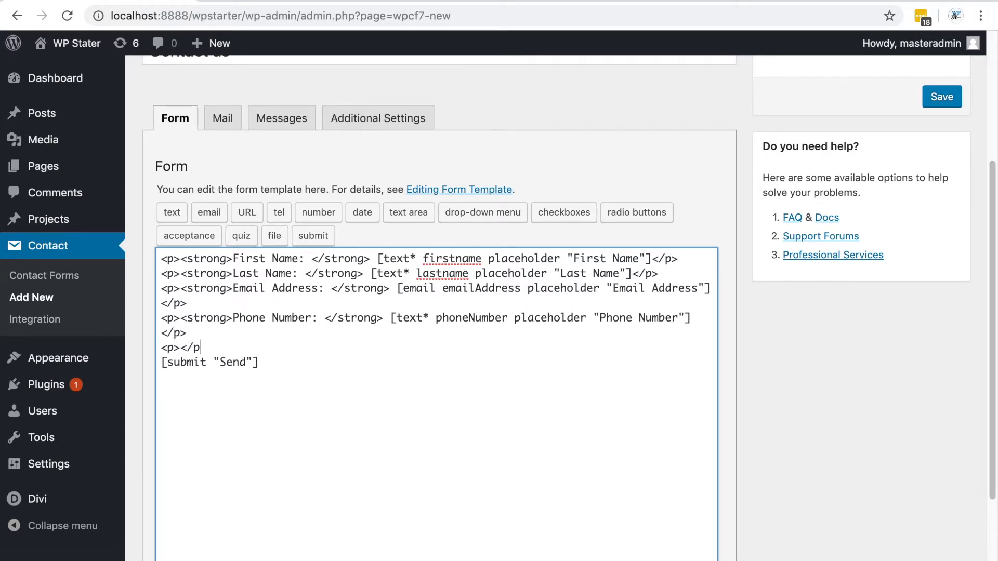
pyautogui.write('<strong></strong><')
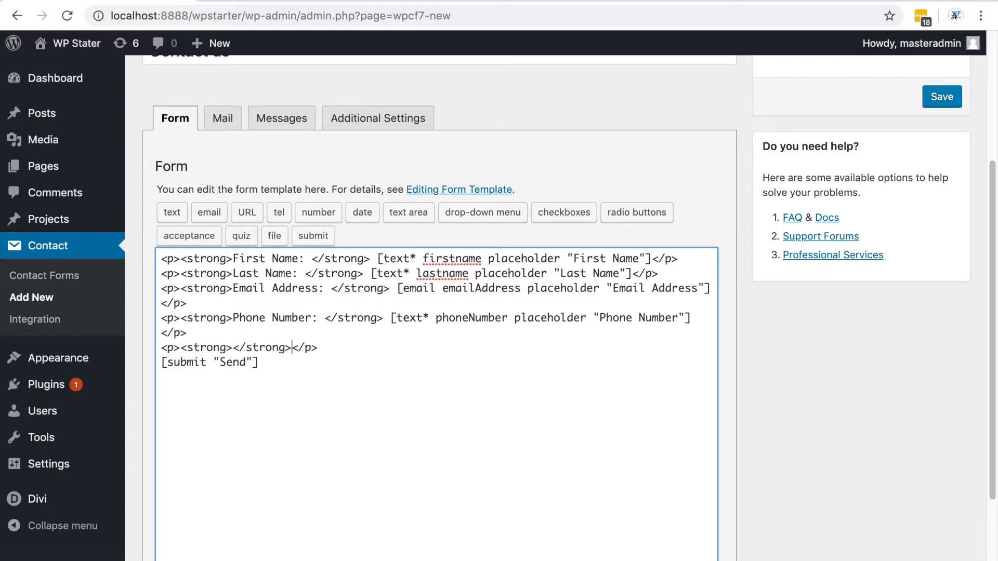
pyautogui.write('Messa')
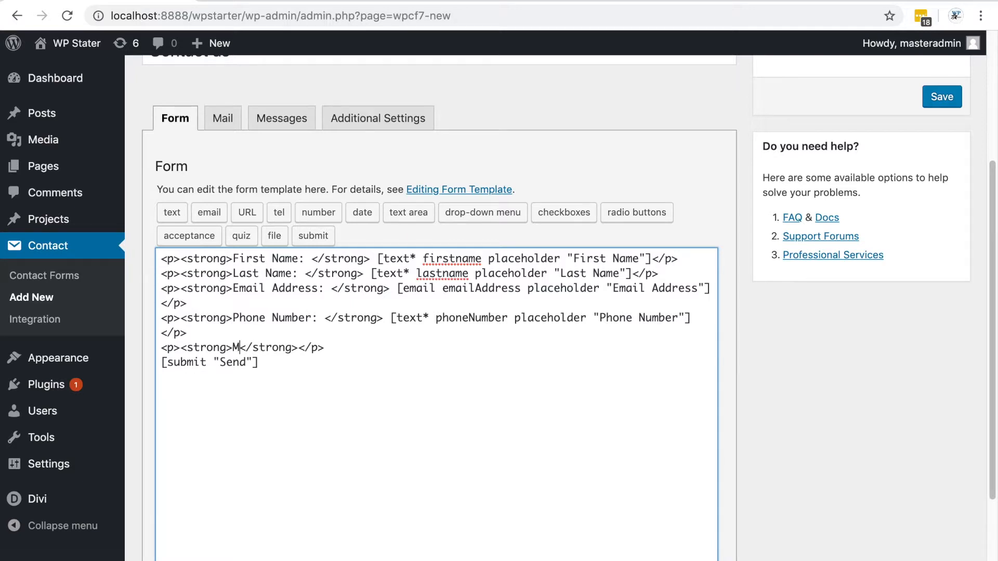
pyautogui.write('ge')
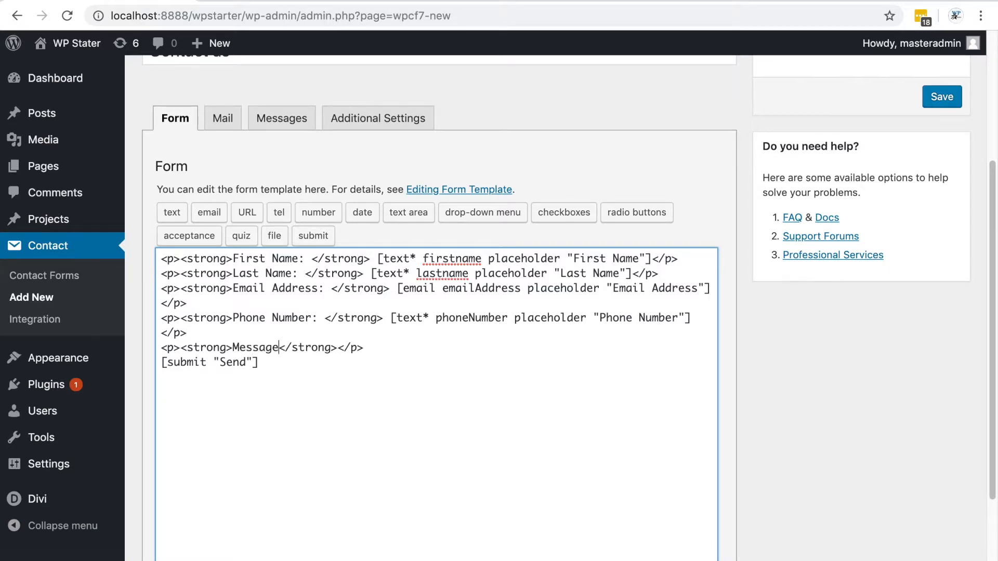
pyautogui.write(':')
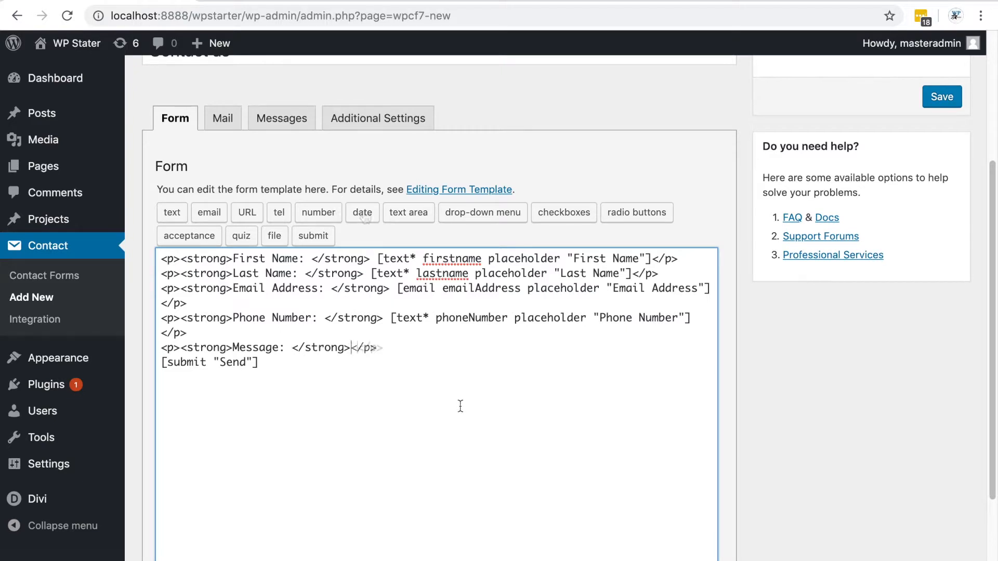
# Insert a text area field named message after the label, with Message as its placeholder
pyautogui.click(407, 211)
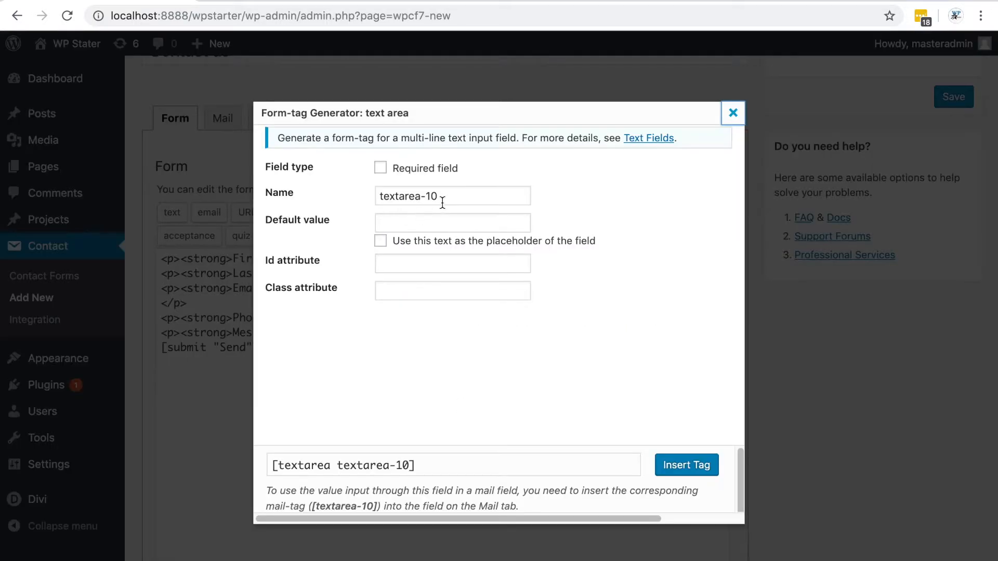
pyautogui.moveTo(439, 198); pyautogui.dragTo(366, 183)
pyautogui.write('message')
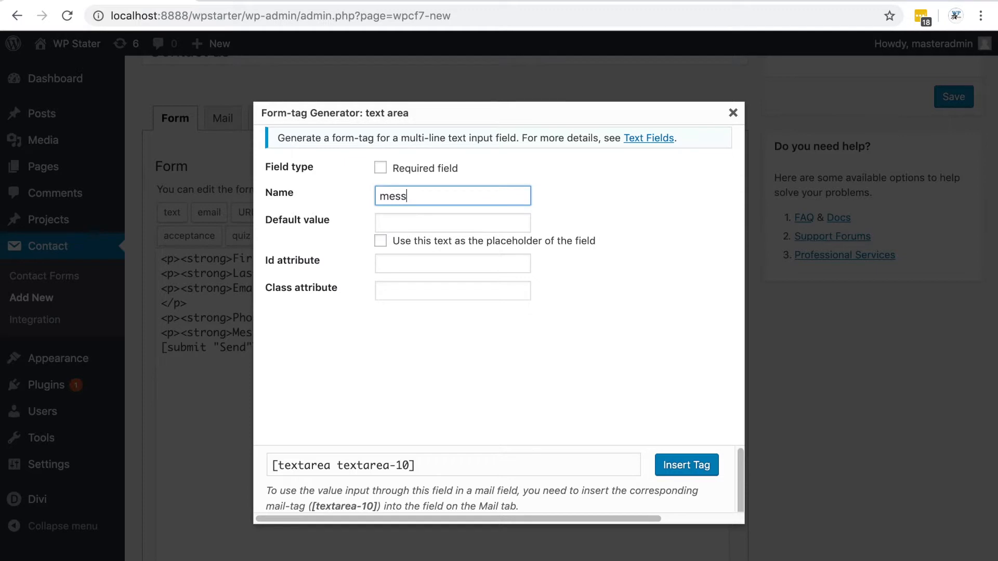
pyautogui.click(412, 220)
pyautogui.write('Message')
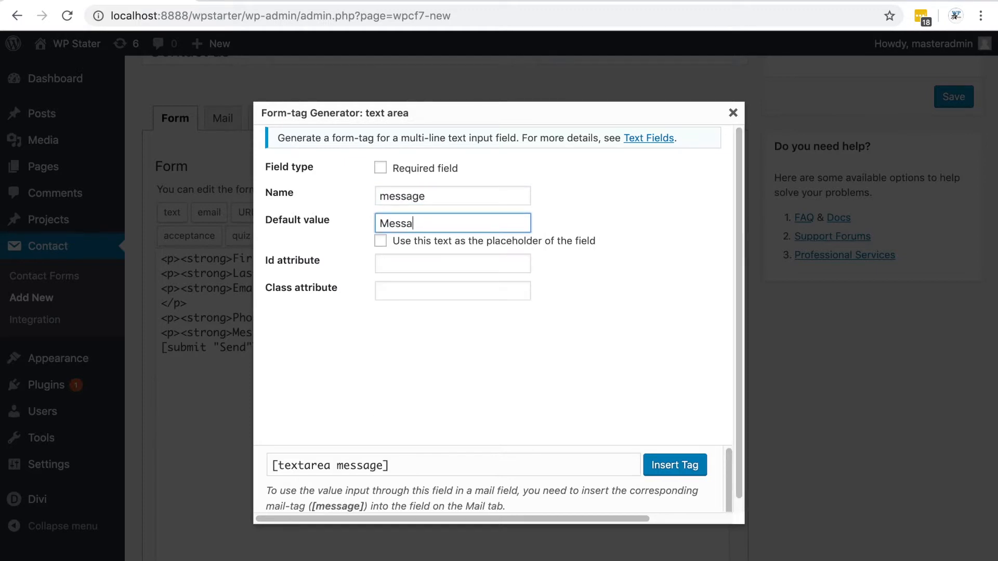
pyautogui.click(380, 241)
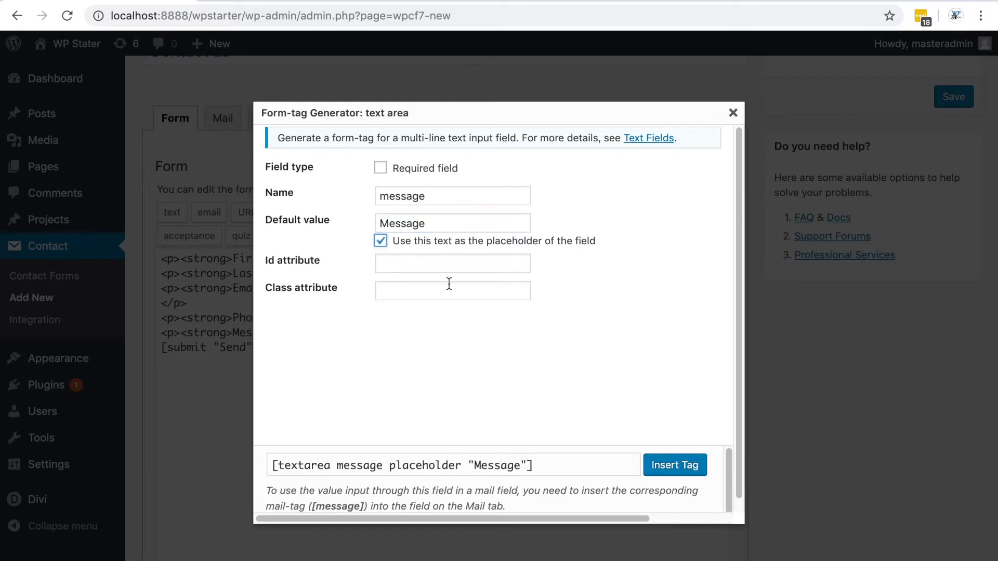
pyautogui.click(678, 465)
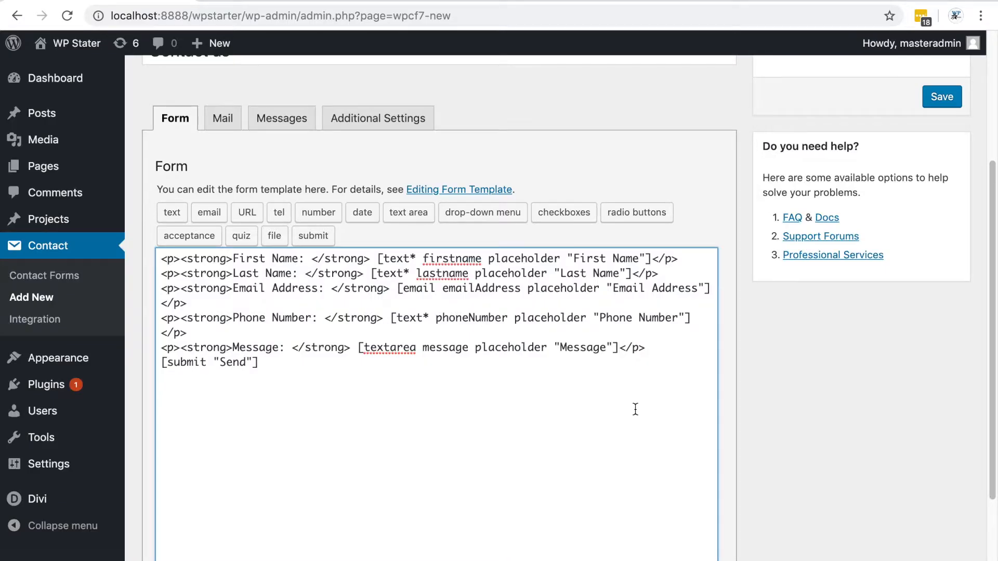
# Add a blank line before the submit tag and wrap the submit tag in a paragraph
pyautogui.click(647, 349)
pyautogui.press('Return')
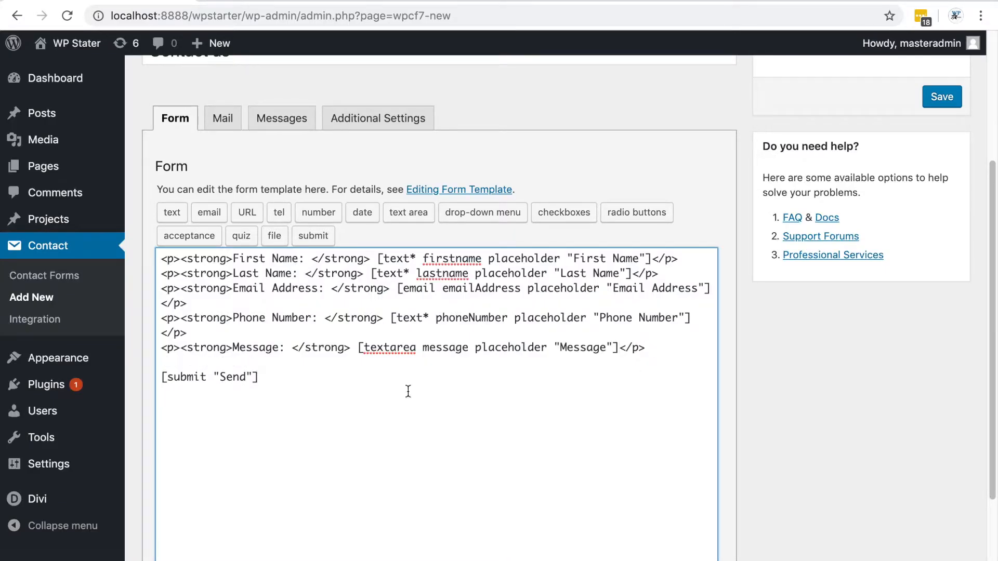
pyautogui.click(163, 377)
pyautogui.write('<p><')
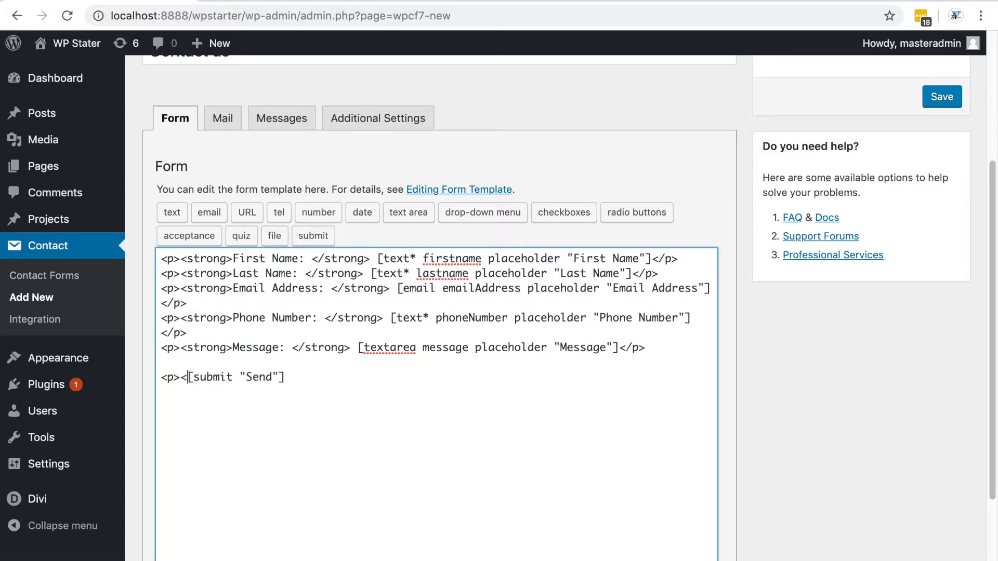
pyautogui.press('BackSpace')
pyautogui.write('</p>')
# Save the contact form
pyautogui.scroll(1, 427, 457)
pyautogui.scroll(-1, 427, 458)
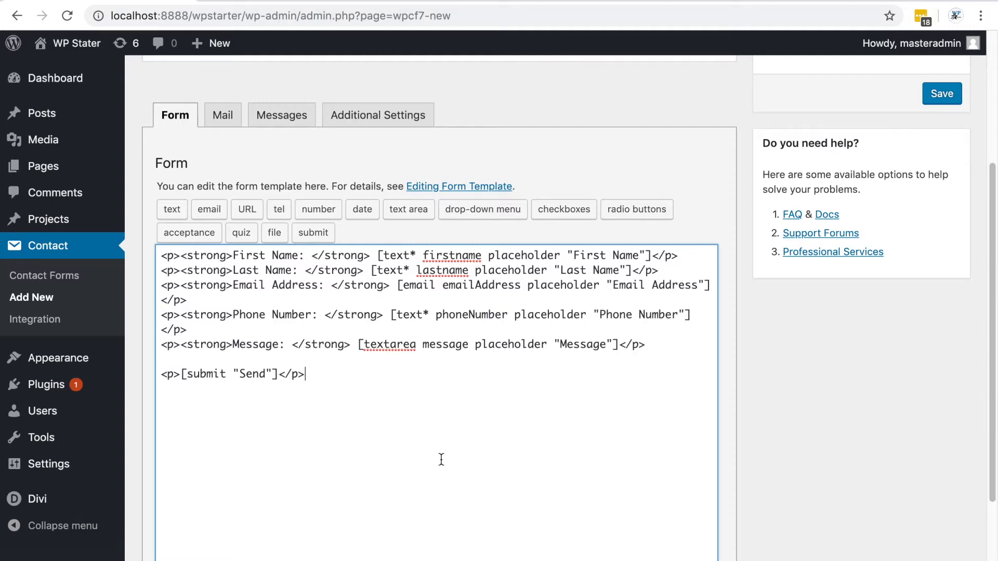
pyautogui.scroll(-3, 434, 461)
pyautogui.scroll(6, 435, 460)
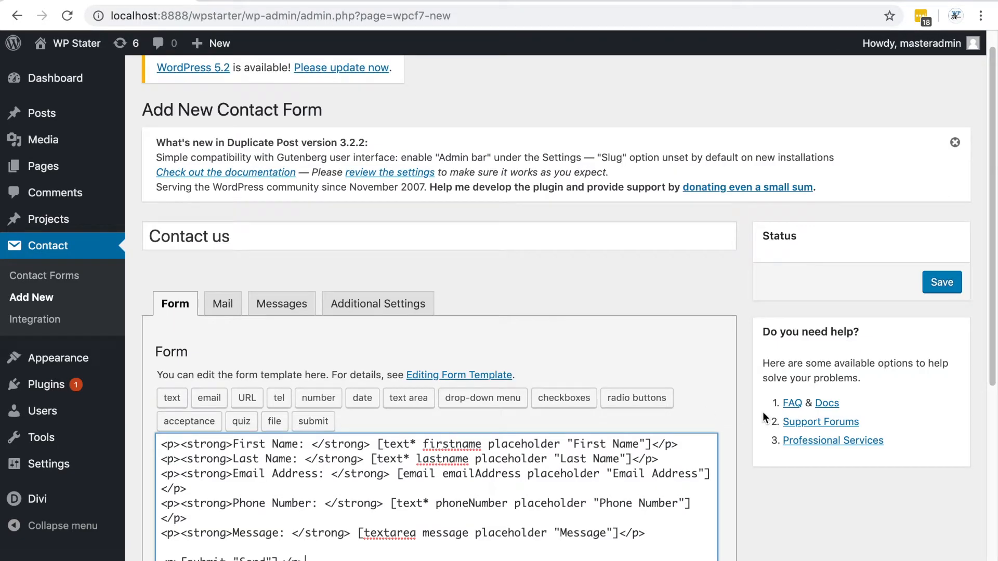
pyautogui.click(941, 283)
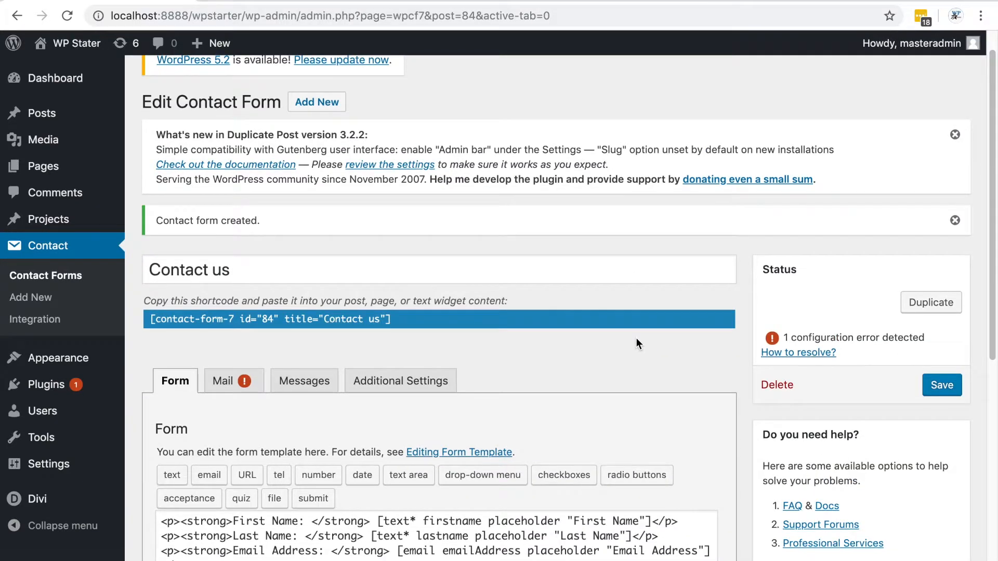
# Open the Mail tab and review its mail settings and available mail-tags
pyautogui.scroll(-1, 638, 344)
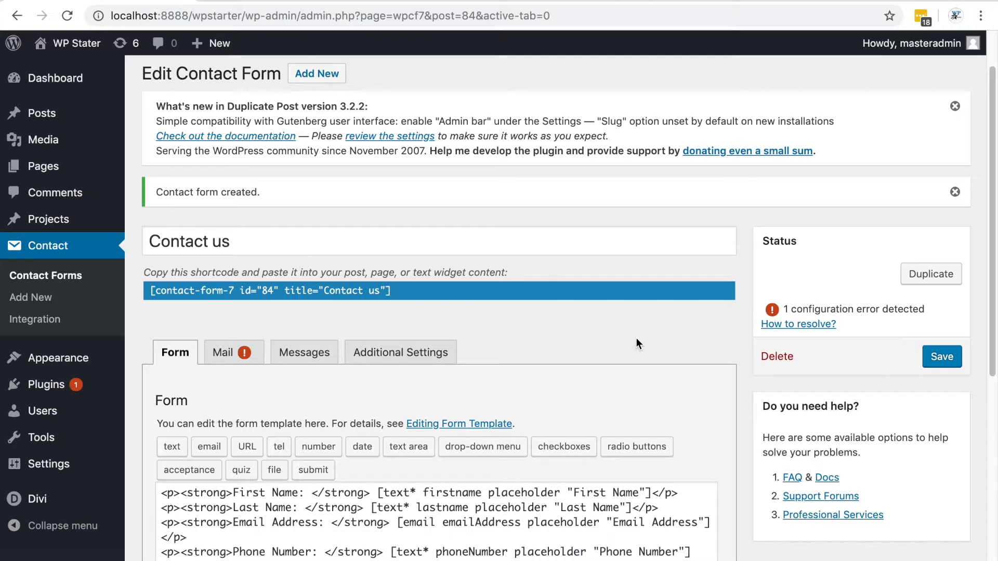
pyautogui.scroll(-1, 636, 339)
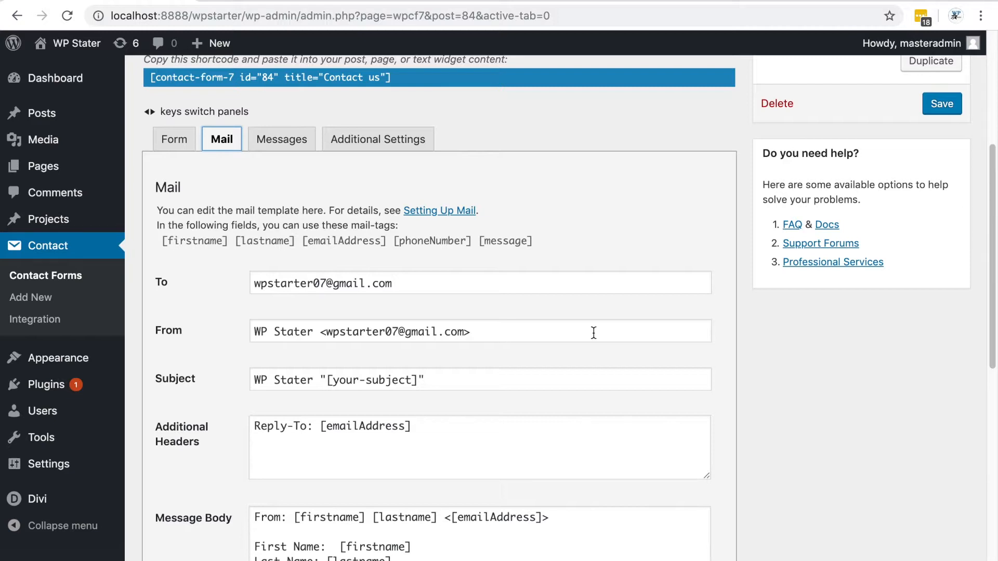
pyautogui.scroll(-1, 610, 333)
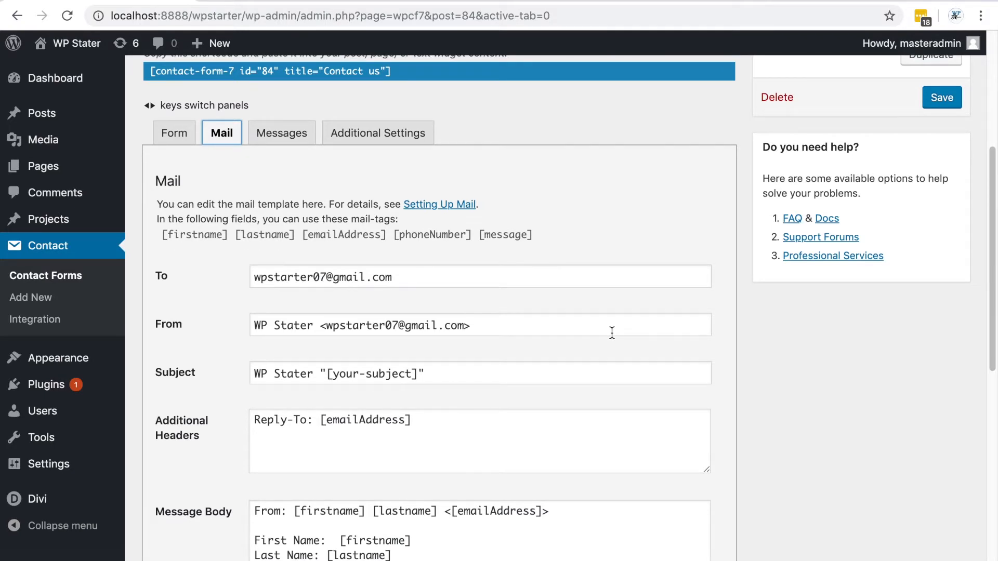
pyautogui.scroll(-1, 612, 332)
pyautogui.scroll(-3, 613, 333)
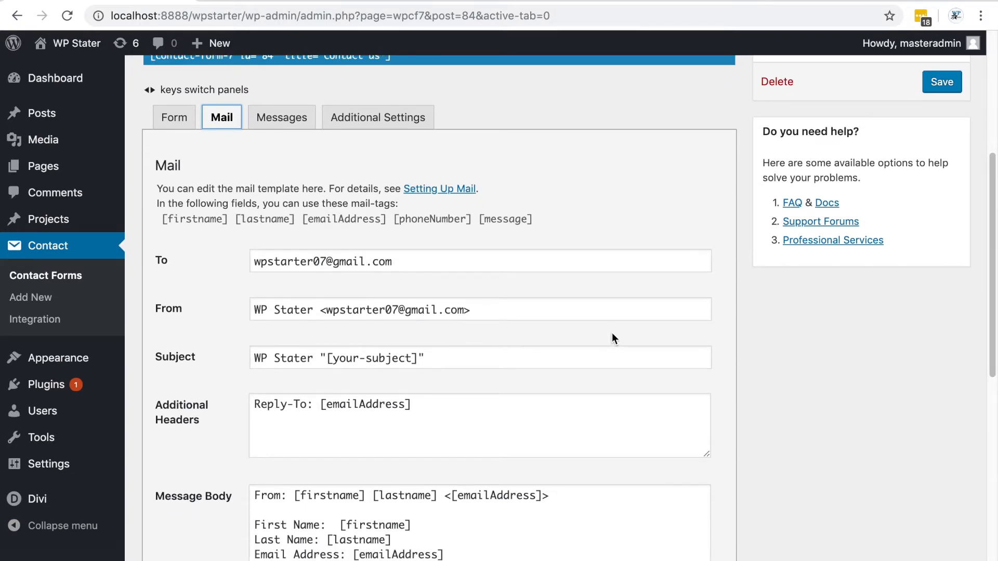
# Examine the Mail tab's message body template and the list of available mail-tags
pyautogui.scroll(-4, 613, 336)
pyautogui.scroll(-2, 612, 333)
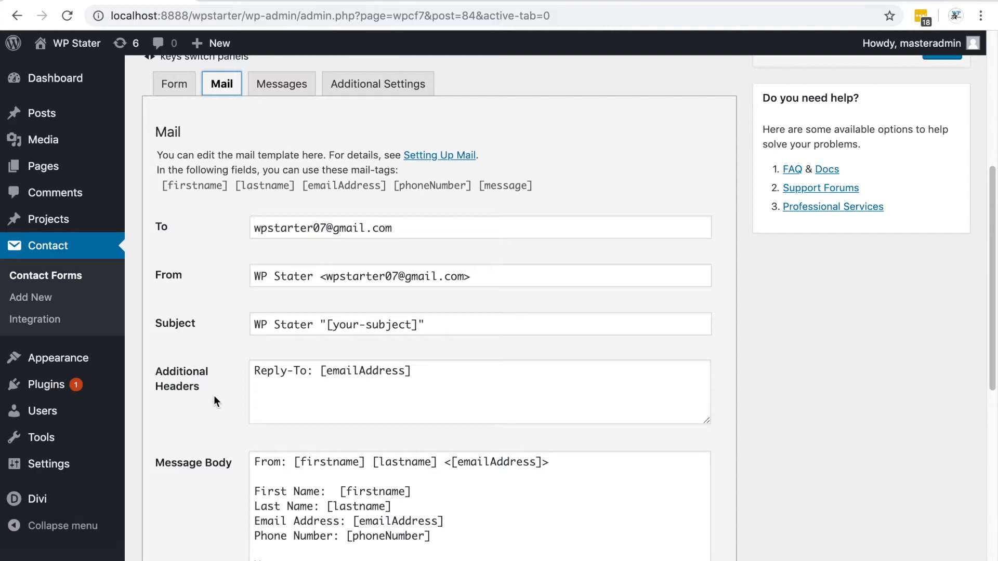
pyautogui.scroll(-3, 214, 395)
pyautogui.scroll(3, 197, 441)
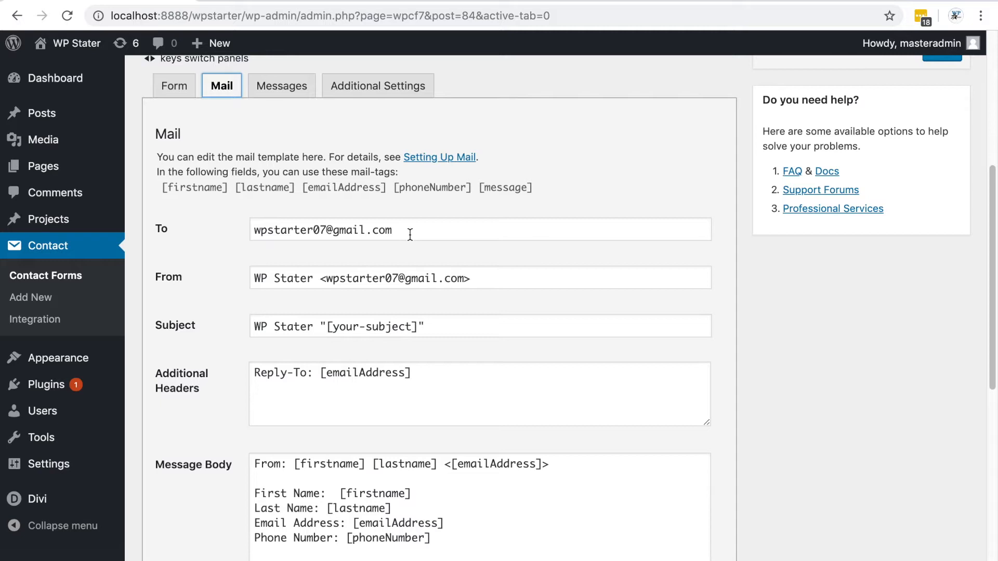
pyautogui.scroll(-5, 410, 235)
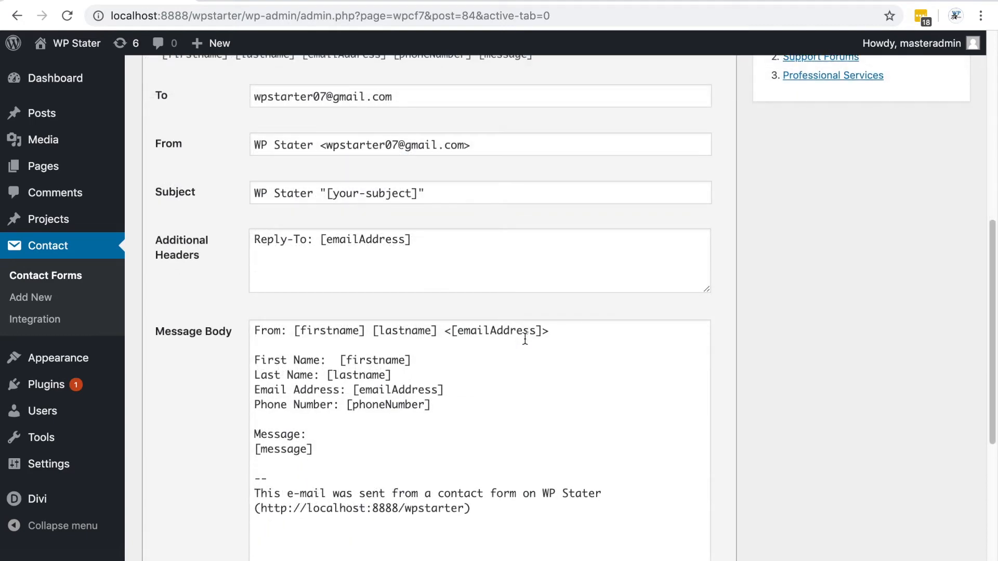
pyautogui.moveTo(253, 331); pyautogui.dragTo(364, 450)
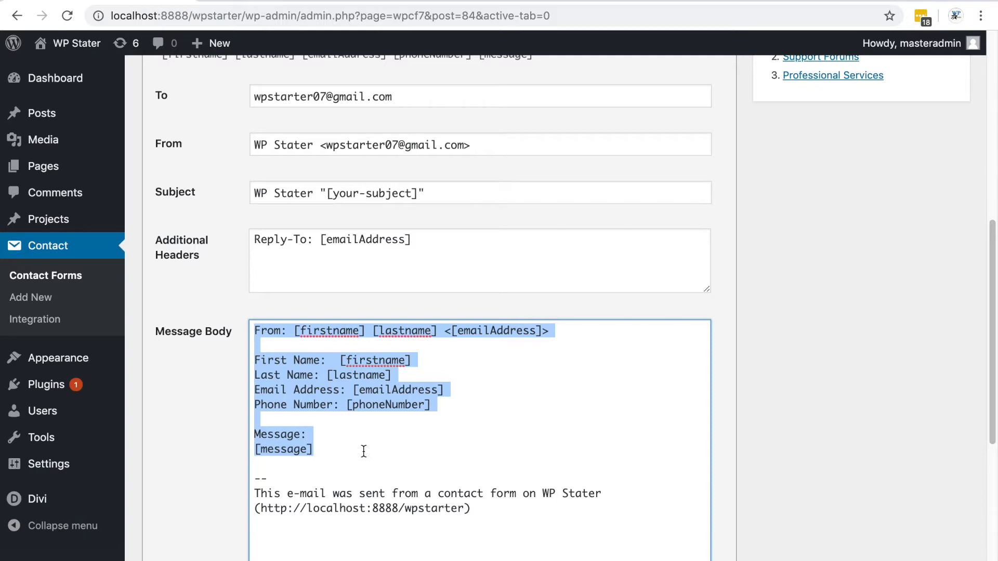
pyautogui.click(419, 98)
pyautogui.moveTo(342, 451); pyautogui.dragTo(255, 331)
pyautogui.scroll(2, 803, 388)
pyautogui.scroll(2, 803, 390)
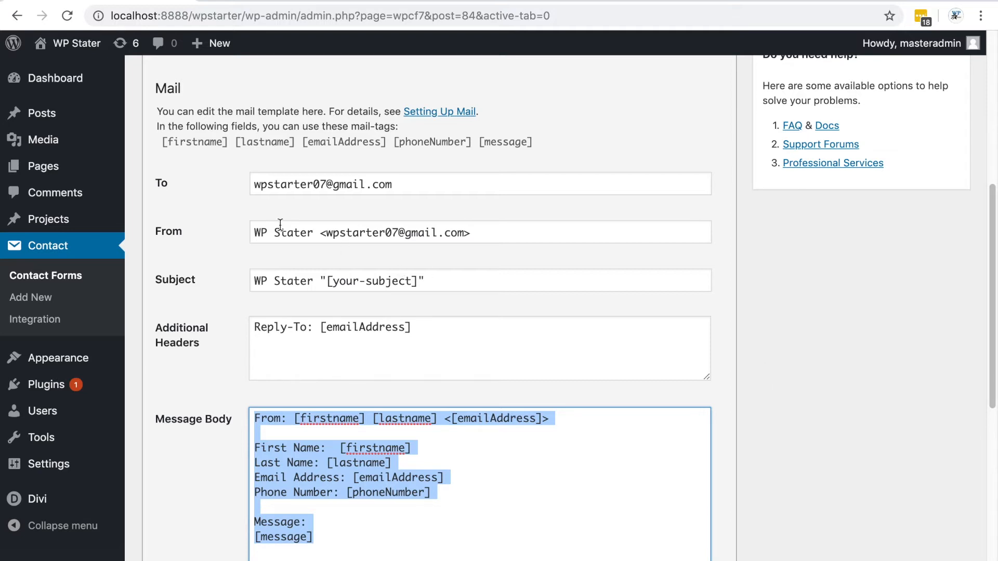
pyautogui.moveTo(161, 143); pyautogui.dragTo(535, 148)
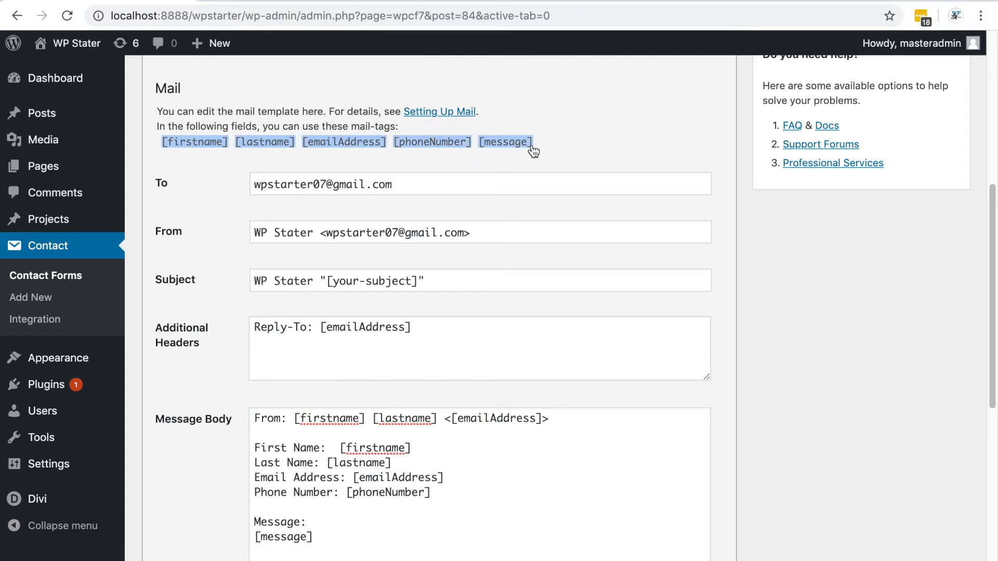
pyautogui.click(488, 477)
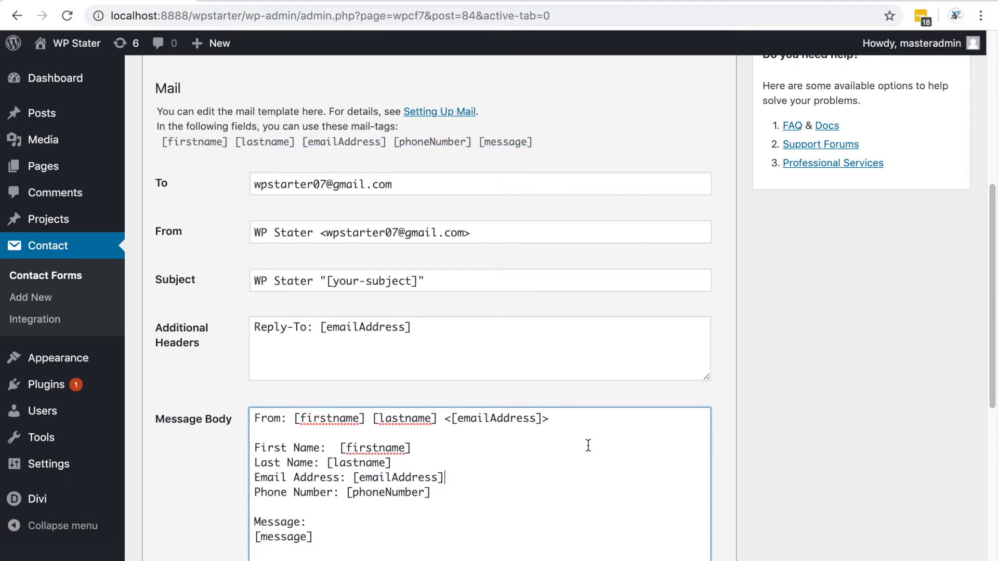
pyautogui.scroll(-1, 597, 445)
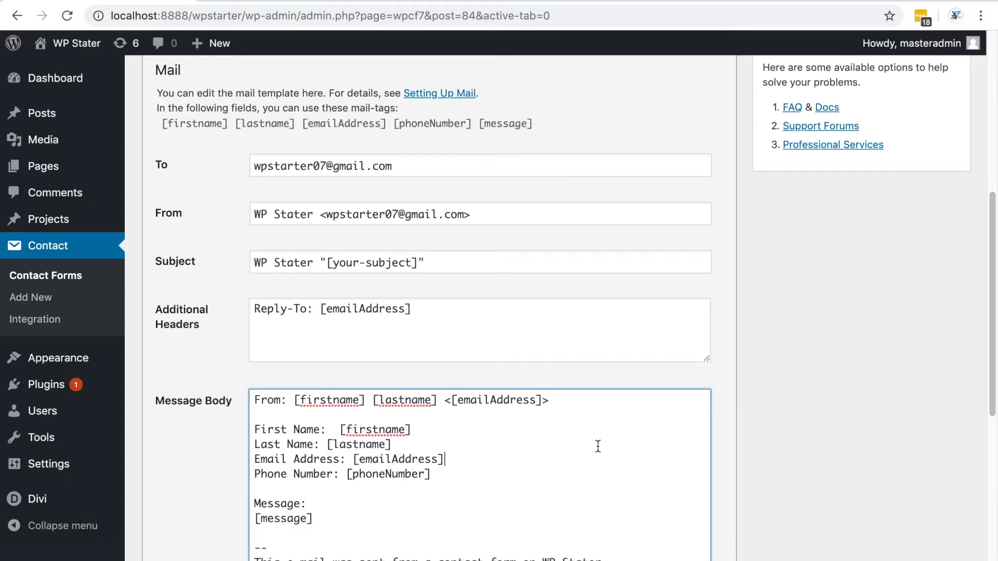
pyautogui.scroll(-1, 597, 447)
pyautogui.scroll(-1, 598, 447)
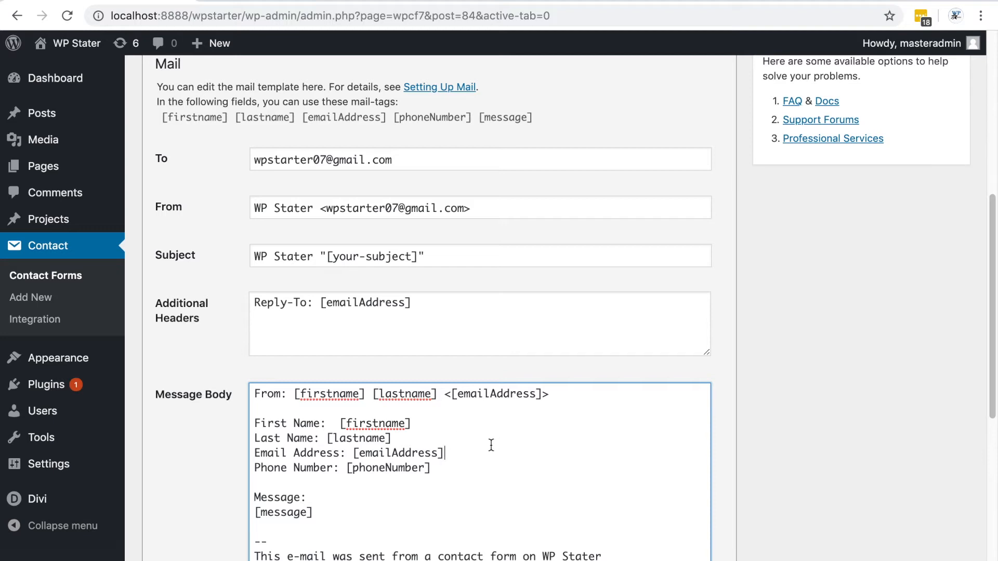
pyautogui.scroll(-1, 504, 446)
pyautogui.scroll(-3, 821, 410)
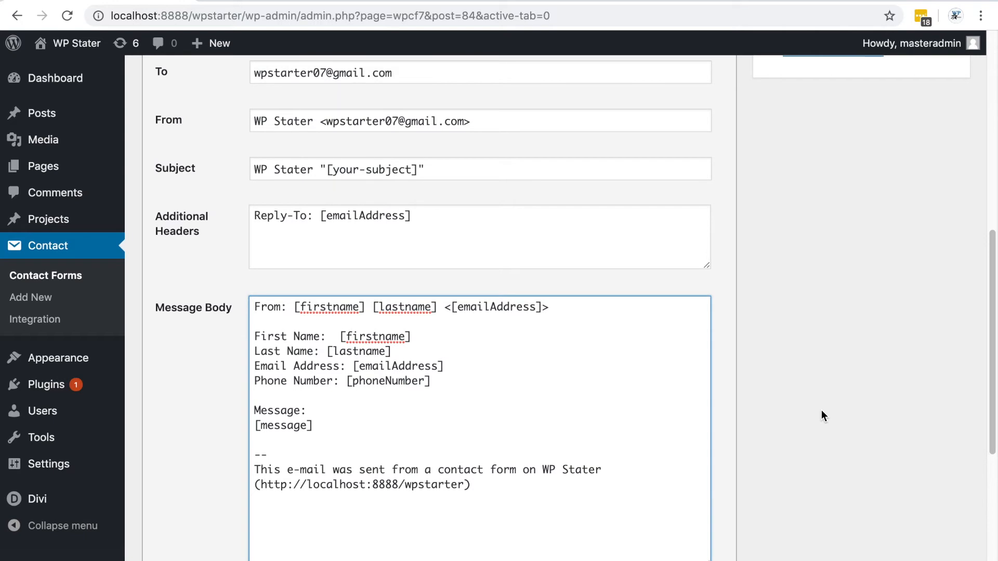
pyautogui.scroll(5, 800, 414)
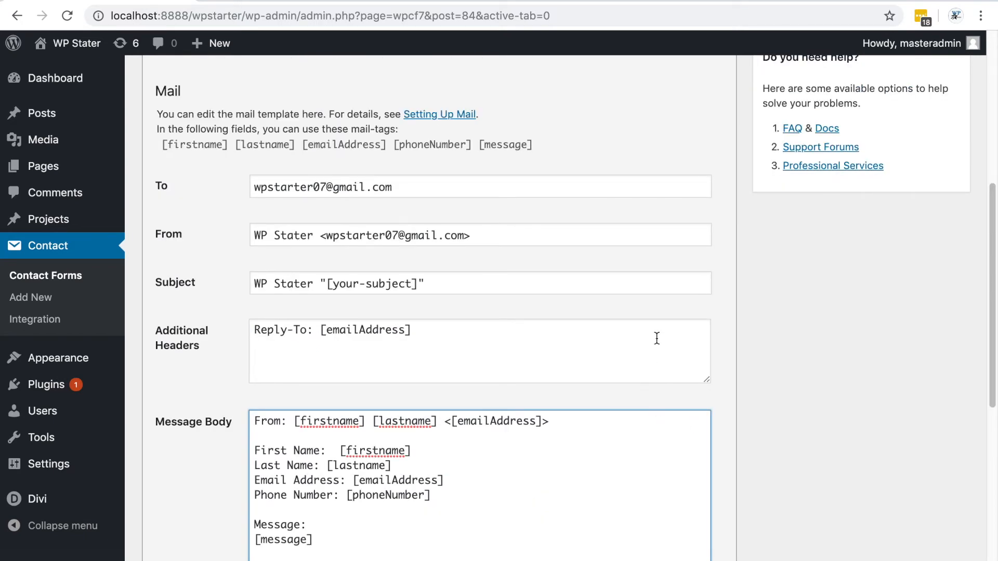
pyautogui.scroll(-1, 656, 339)
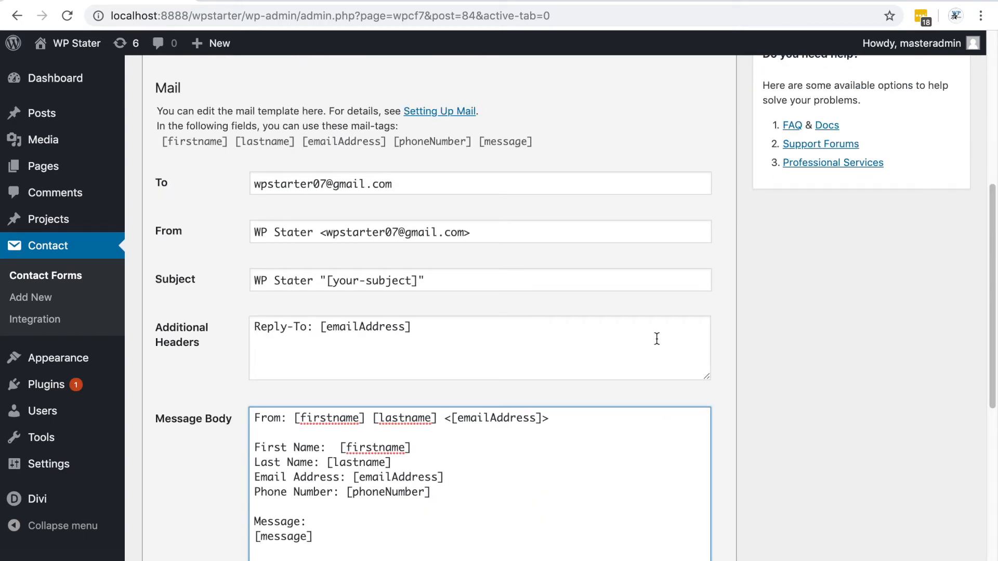
pyautogui.scroll(6, 849, 370)
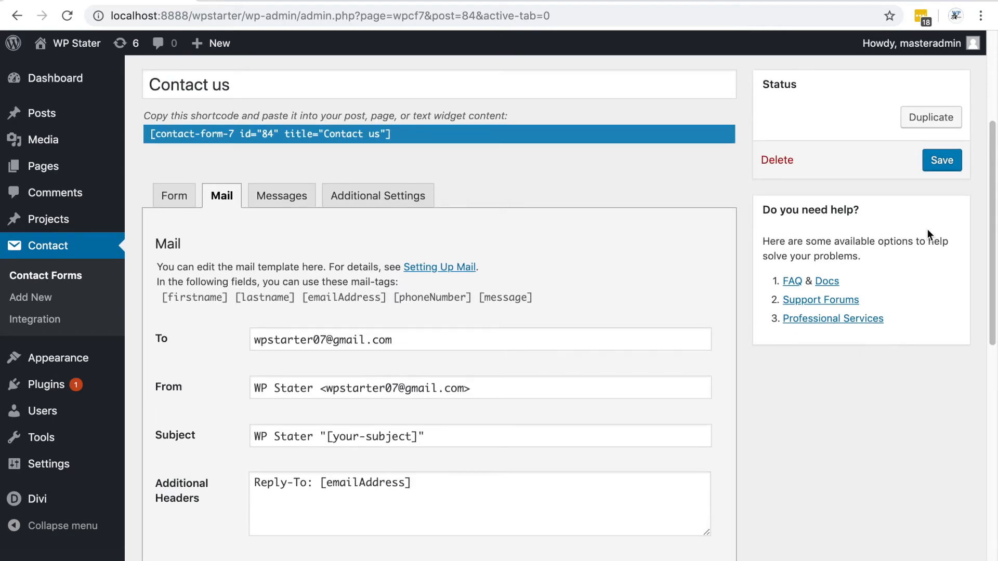
# Save the contact form and copy its shortcode
pyautogui.click(944, 162)
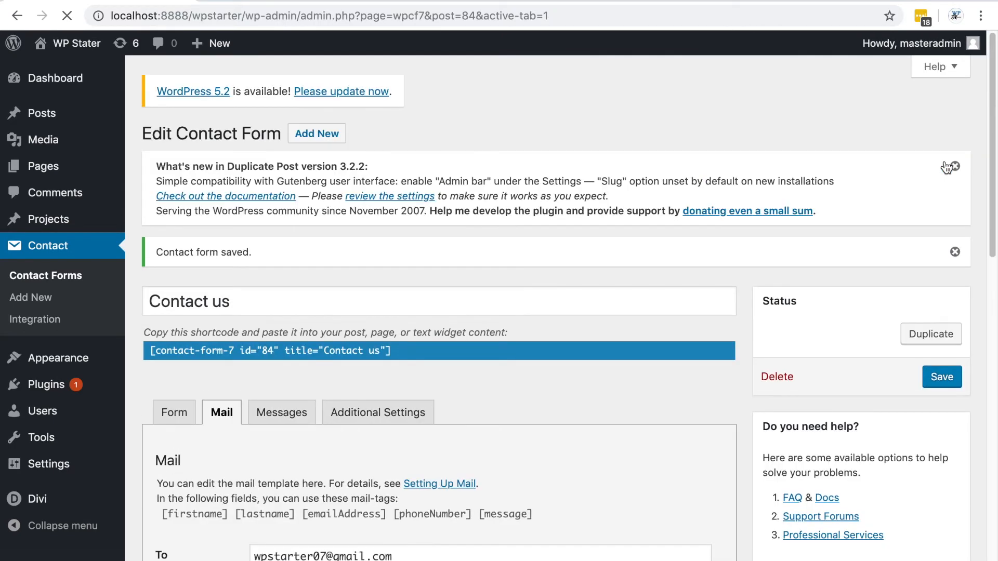
pyautogui.scroll(-3, 824, 260)
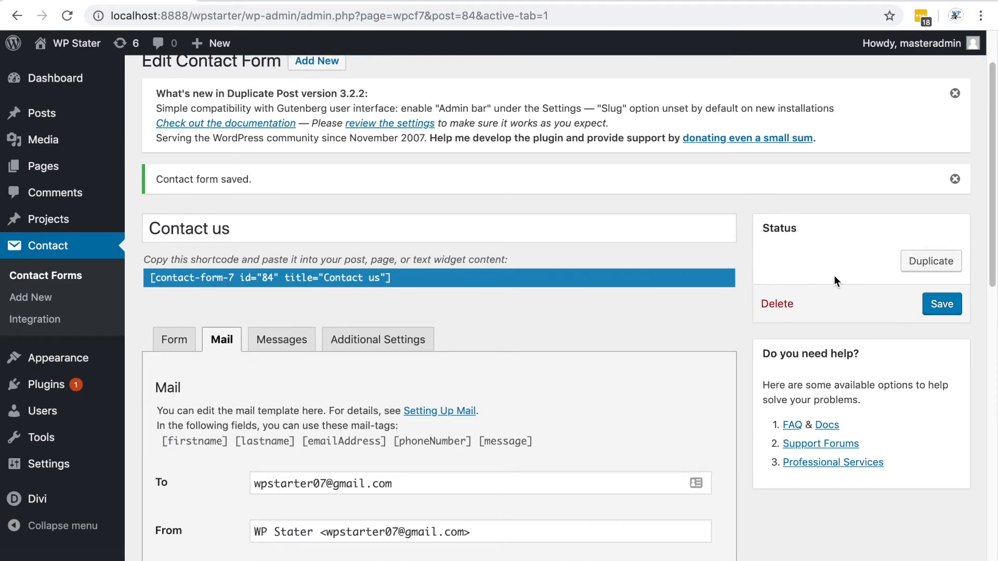
pyautogui.moveTo(448, 272); pyautogui.dragTo(146, 277)
pyautogui.press('super+c')
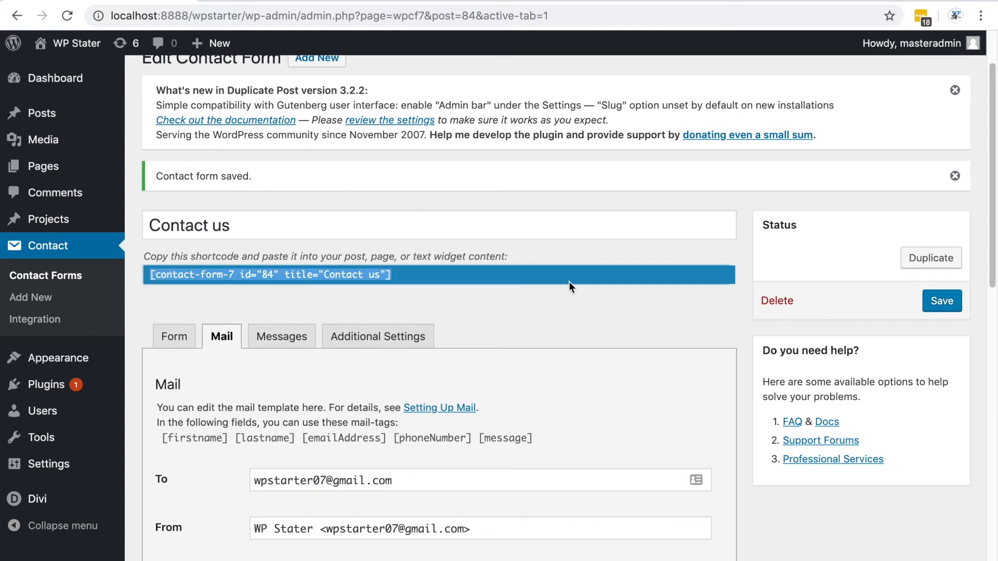
# Open the Contact Us page for editing from the list of all pages
pyautogui.moveTo(55, 174)
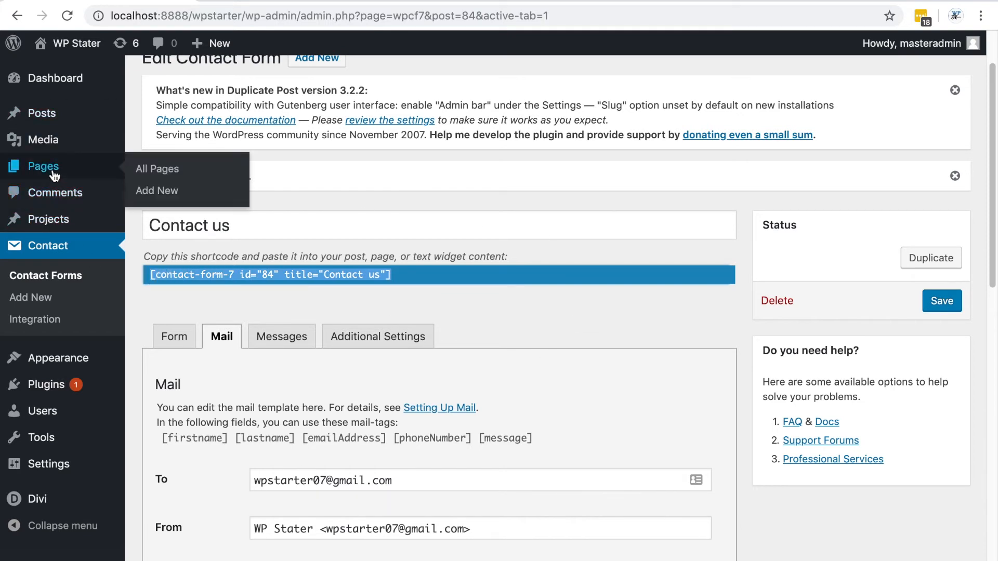
pyautogui.click(156, 171)
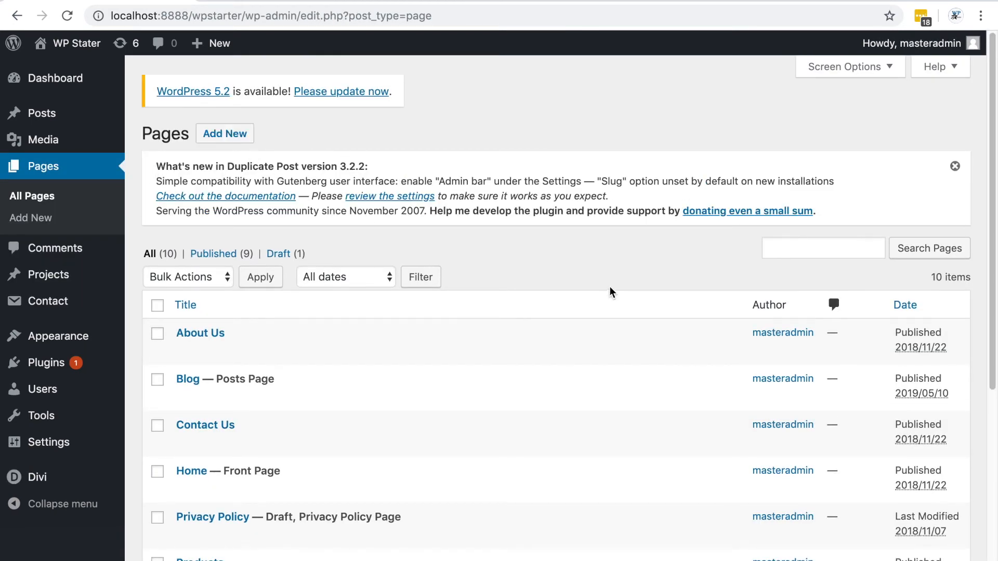
pyautogui.scroll(-1, 611, 291)
pyautogui.scroll(-1, 611, 292)
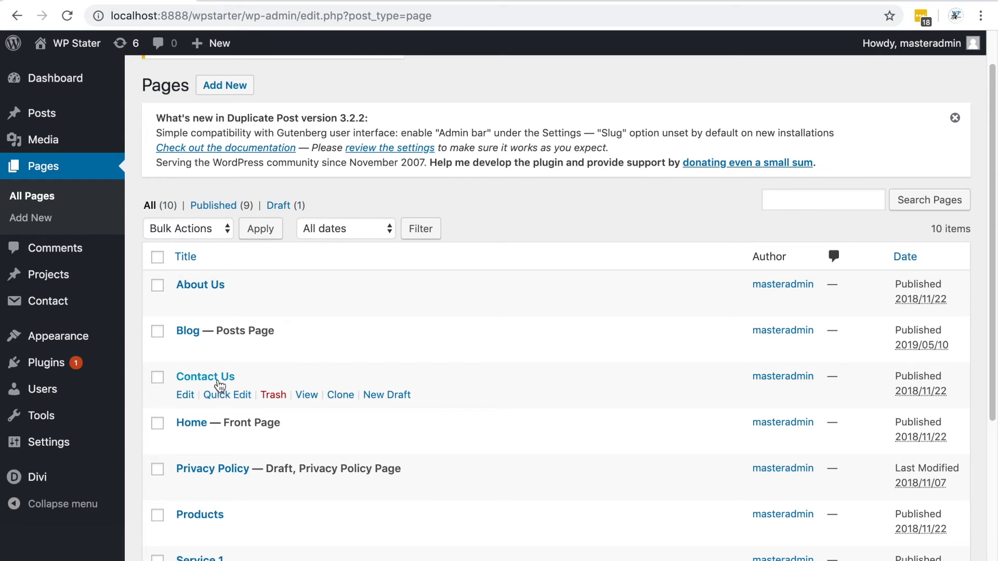
pyautogui.click(185, 396)
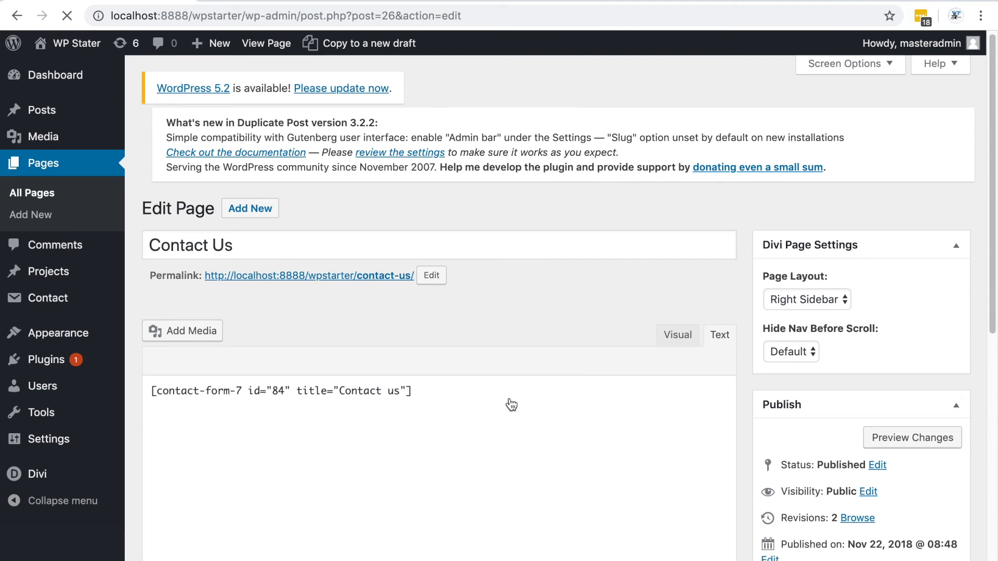
# Replace the Contact Us page's content with the pasted contact form shortcode and update the page
pyautogui.click(431, 388)
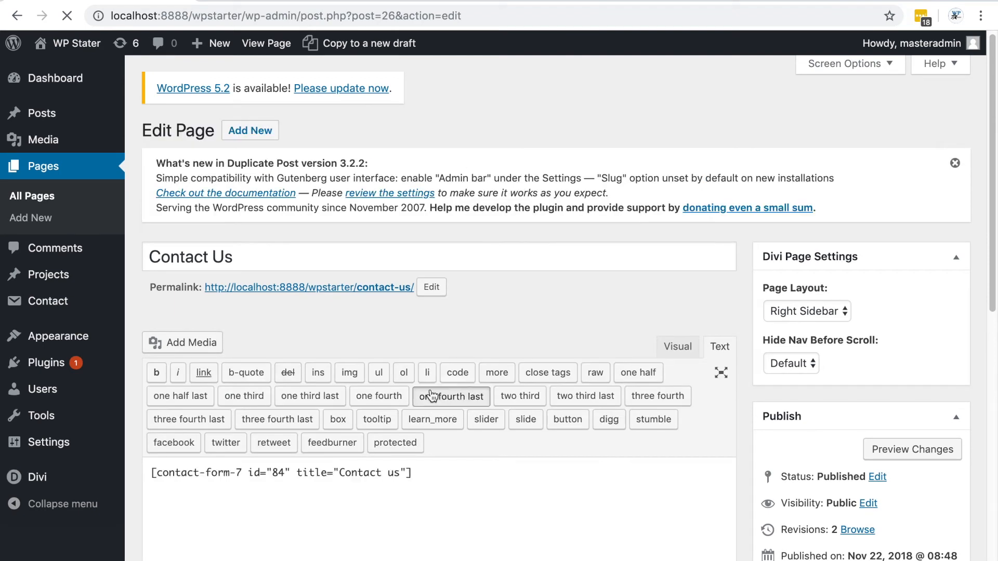
pyautogui.click(455, 397)
pyautogui.click(440, 476)
pyautogui.press('super+a')
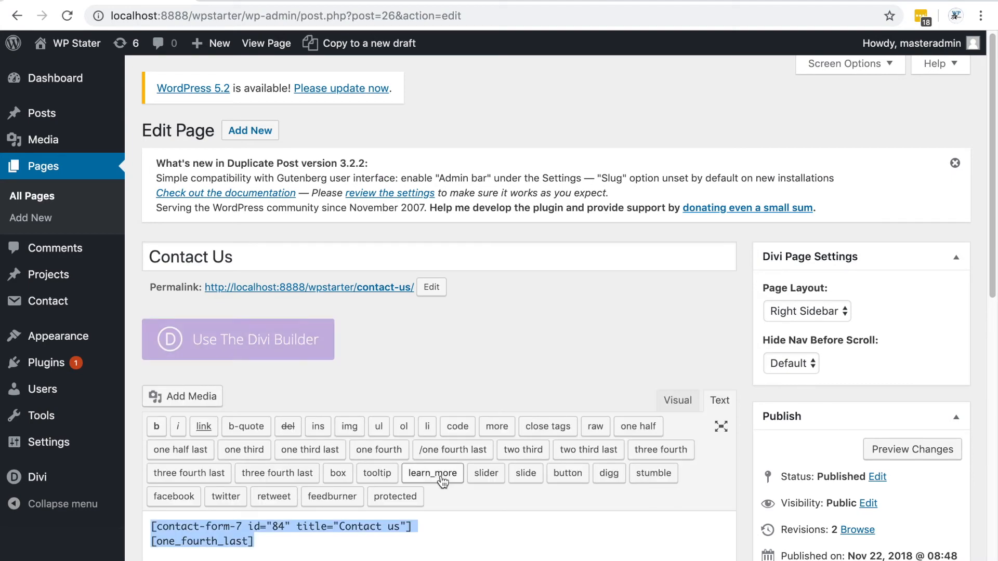
pyautogui.press('super+v')
pyautogui.scroll(-5, 481, 352)
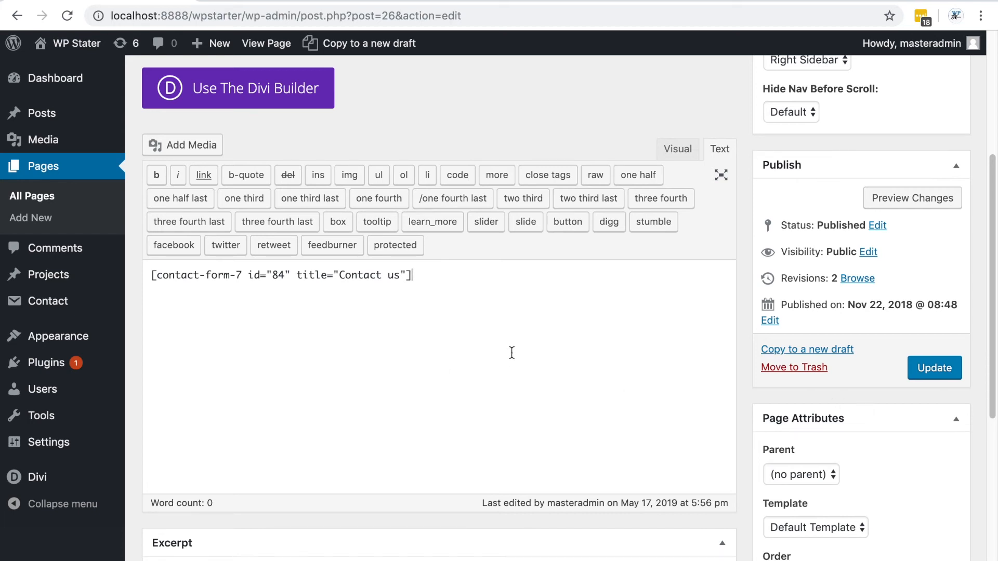
pyautogui.click(936, 367)
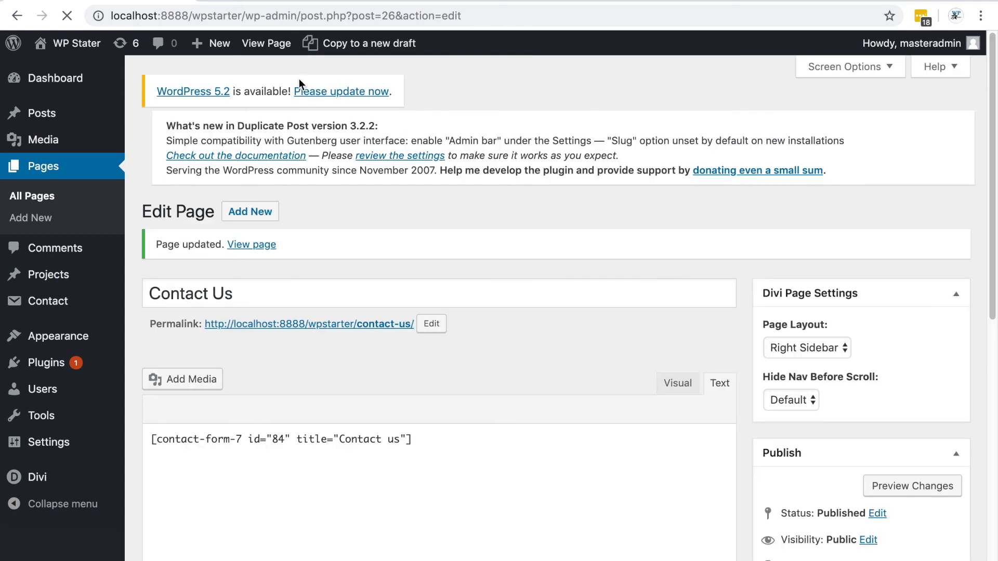
# View the live Contact Us page and inspect the rendered contact form
pyautogui.click(273, 43)
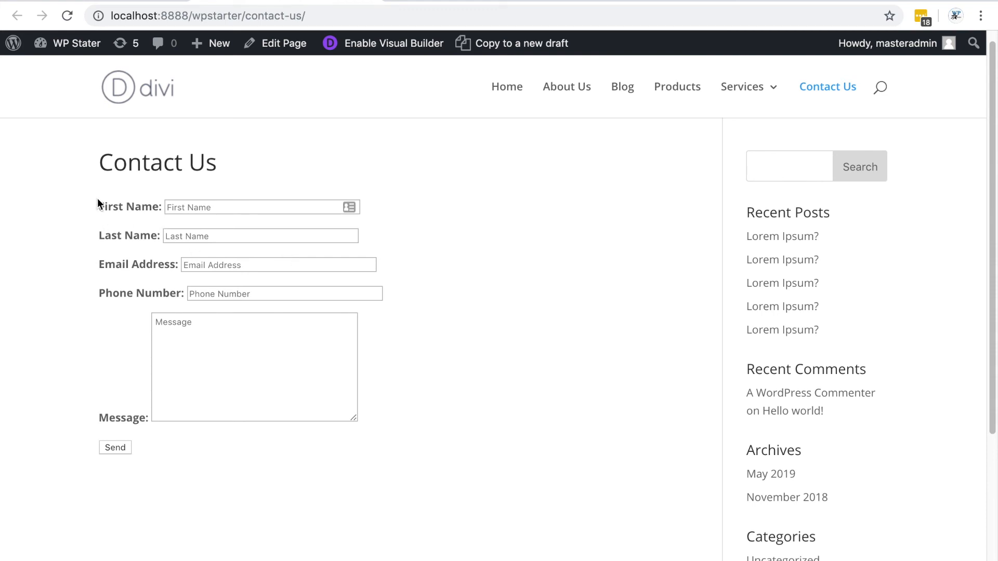
pyautogui.moveTo(97, 197); pyautogui.dragTo(341, 446)
pyautogui.click(433, 401)
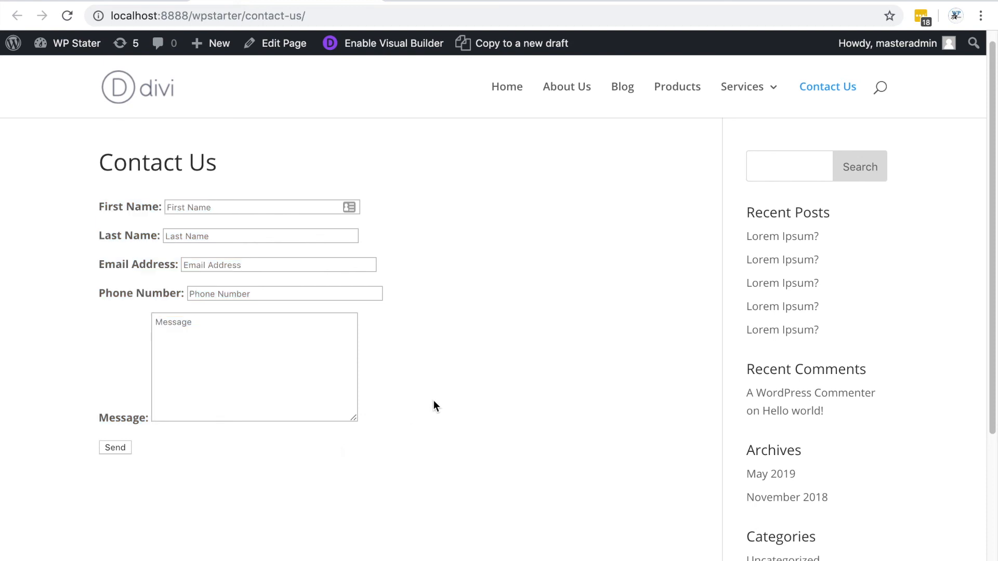